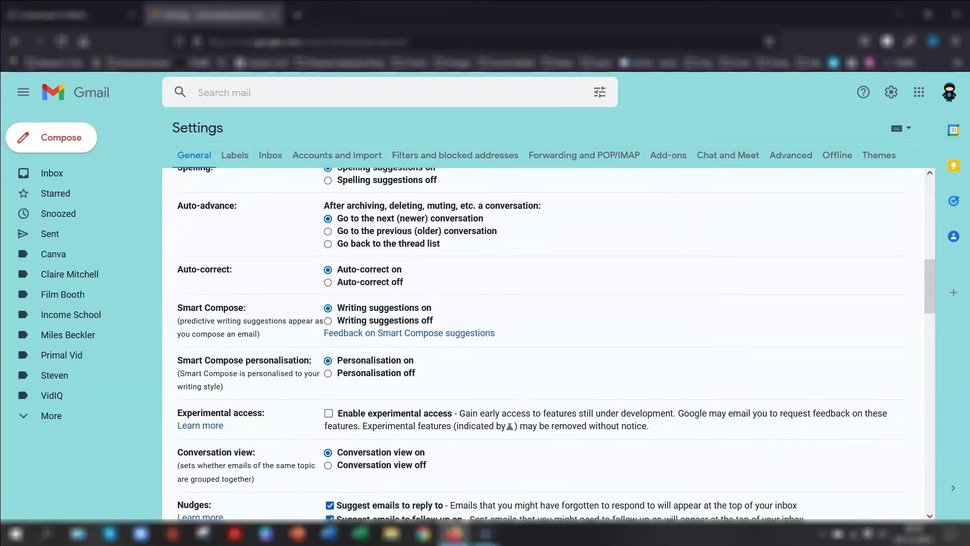
- Look through the General settings from the Auto-advance options down to the Out-of-Office AutoReply section
scroll(548, 344, down, 1)
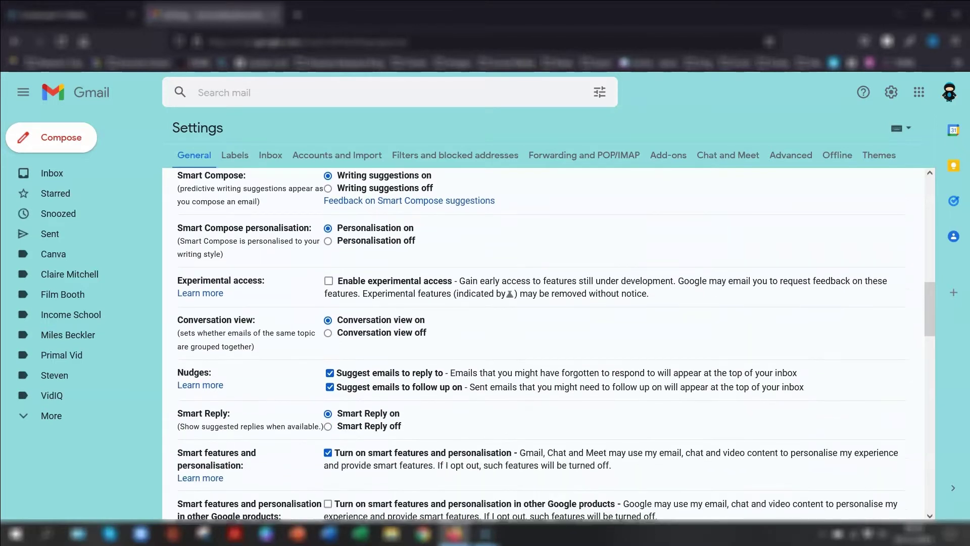
scroll(549, 344, down, 4)
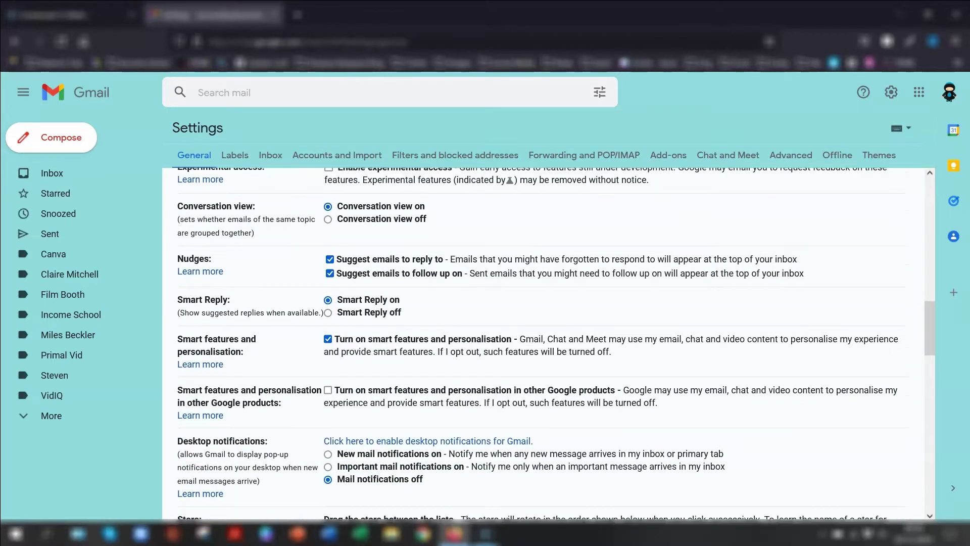
scroll(548, 344, down, 4)
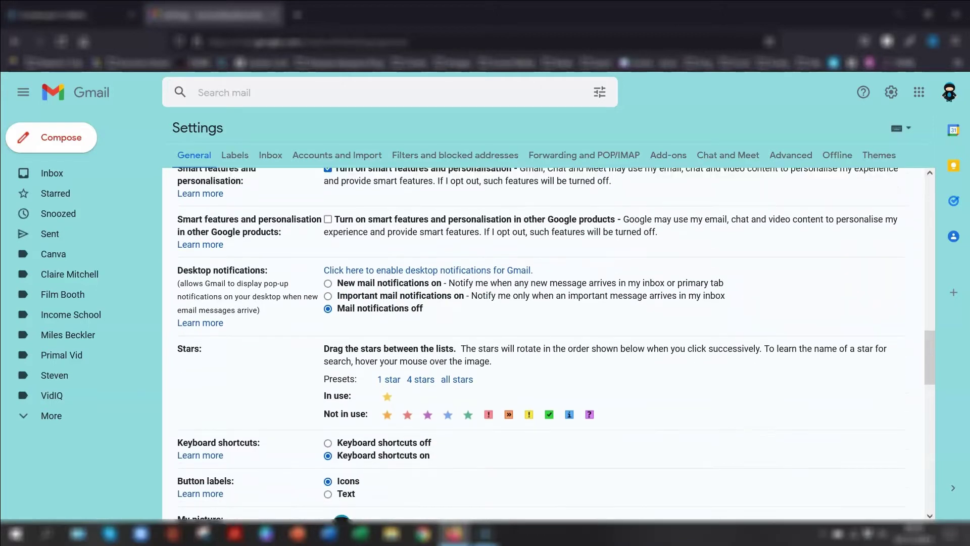
scroll(548, 344, down, 3)
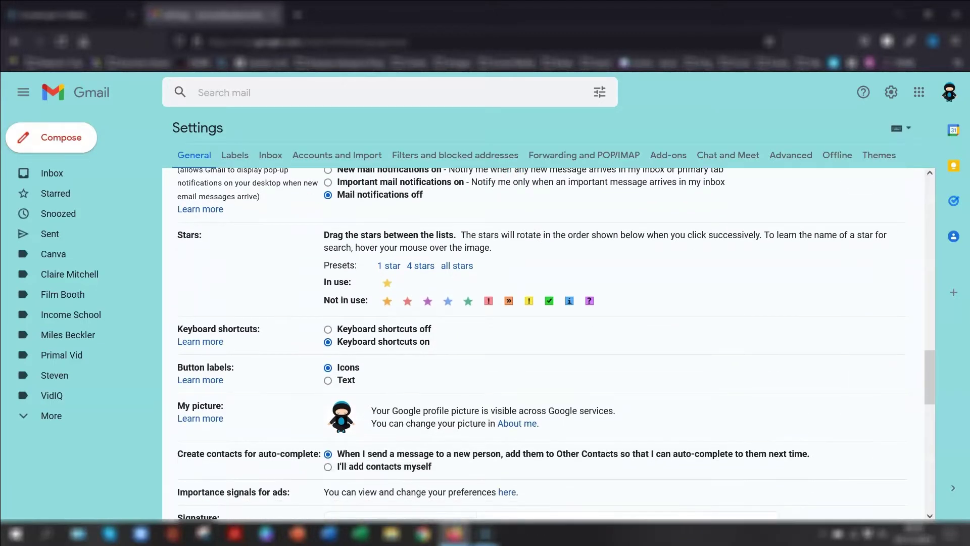
scroll(548, 343, down, 4)
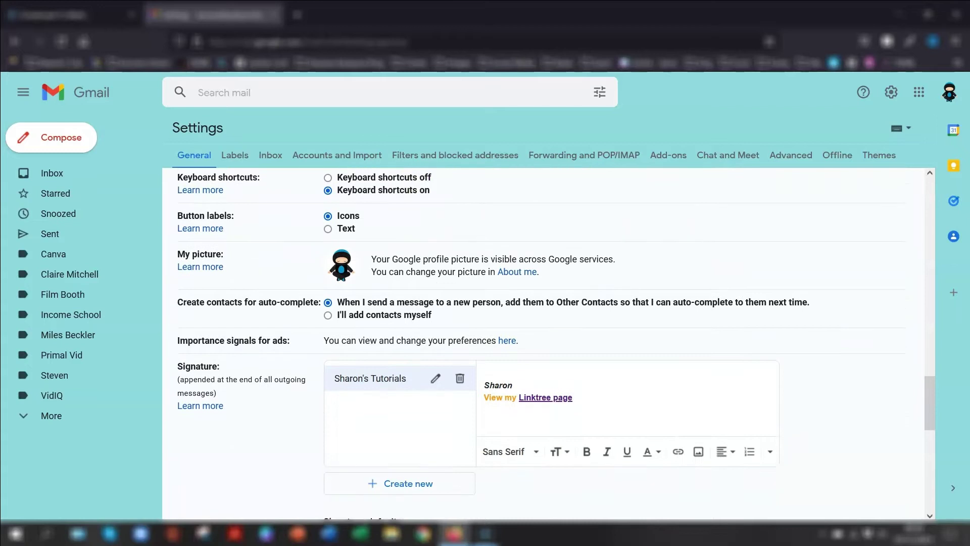
scroll(548, 344, down, 4)
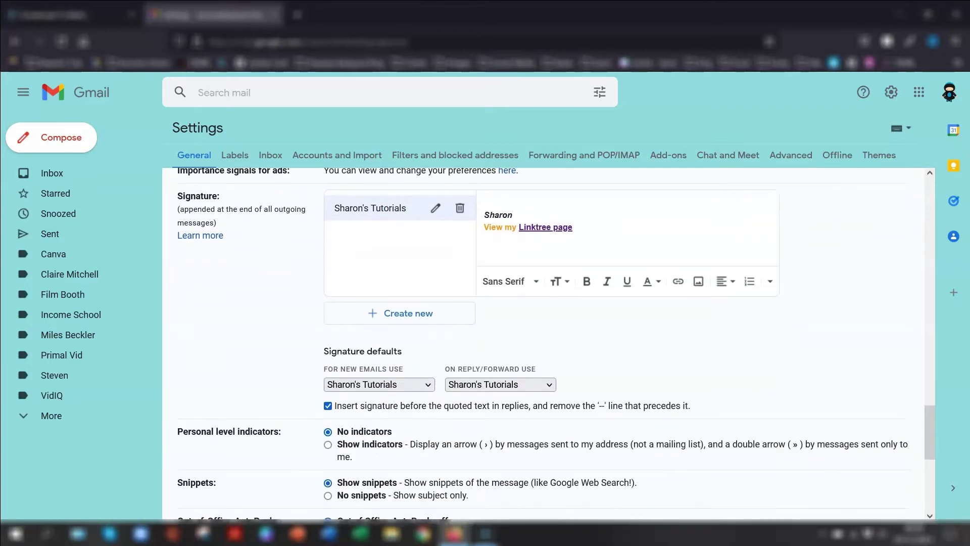
scroll(548, 344, down, 4)
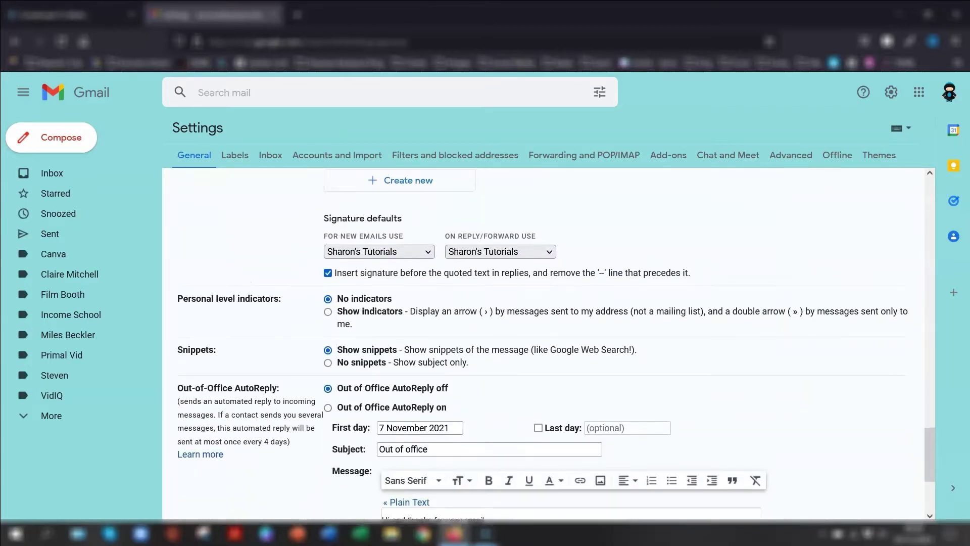
scroll(549, 343, down, 3)
click(522, 453)
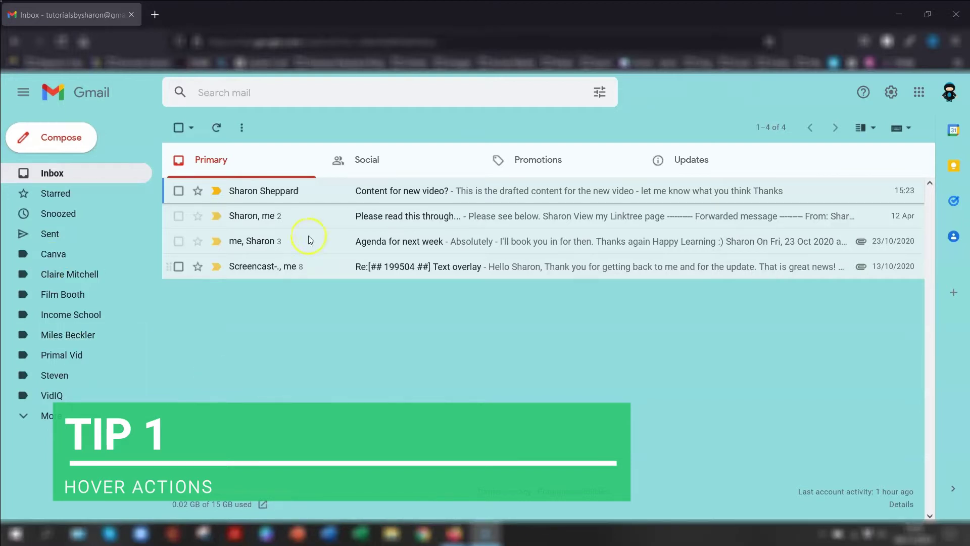
- Open the email "Content for new video?" to see its message actions, and return to the inbox
click(317, 194)
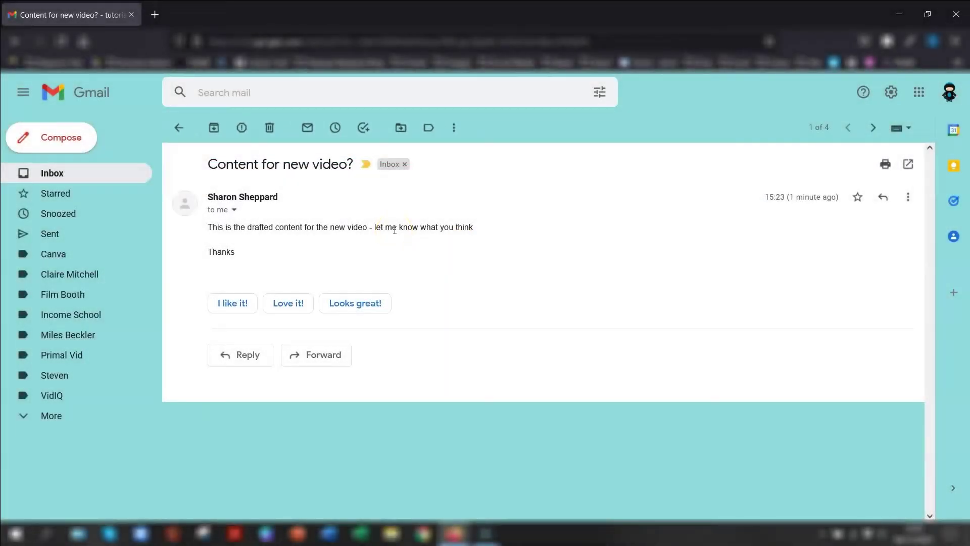
click(179, 127)
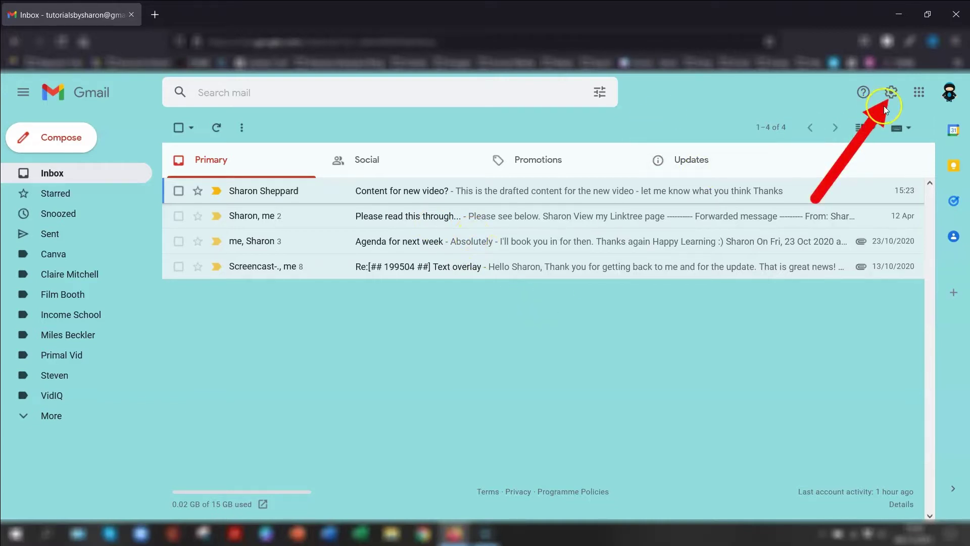
- Enable hover actions in the General settings and save the changes
click(890, 93)
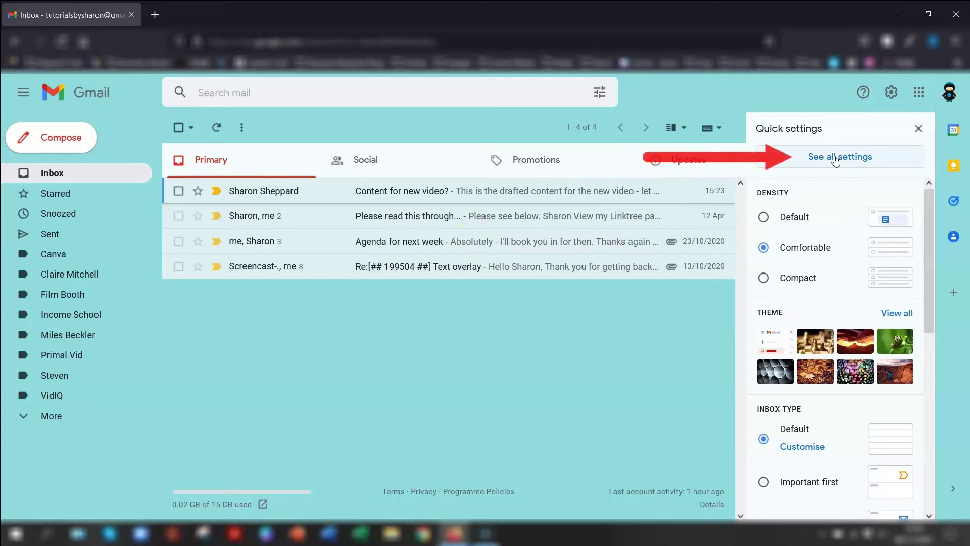
click(836, 160)
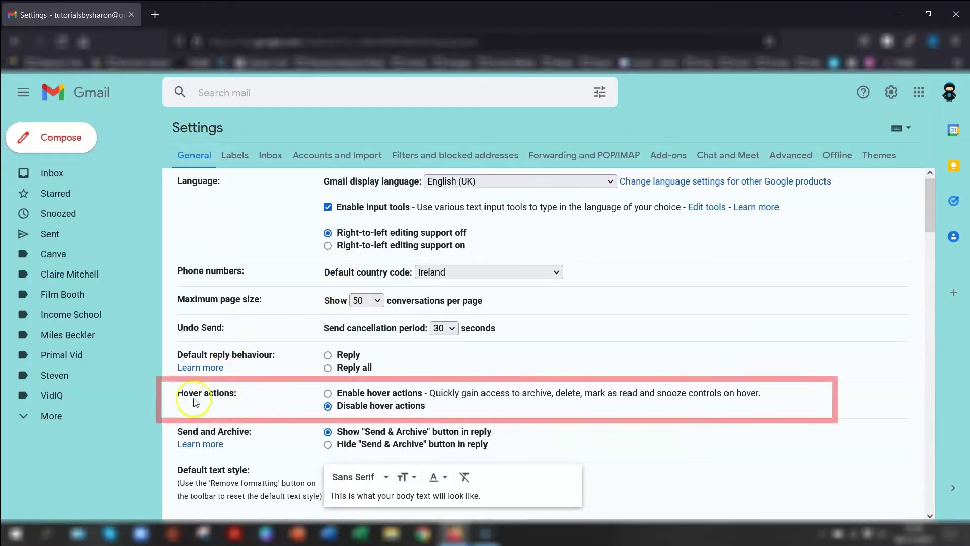
drag(178, 393, 250, 392)
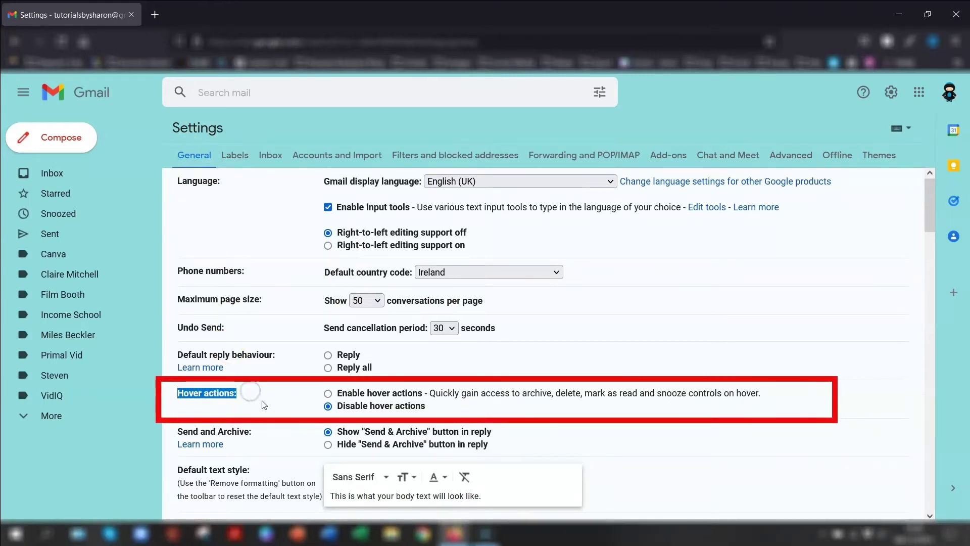
click(329, 394)
scroll(699, 342, down, 7)
scroll(697, 339, down, 10)
click(515, 457)
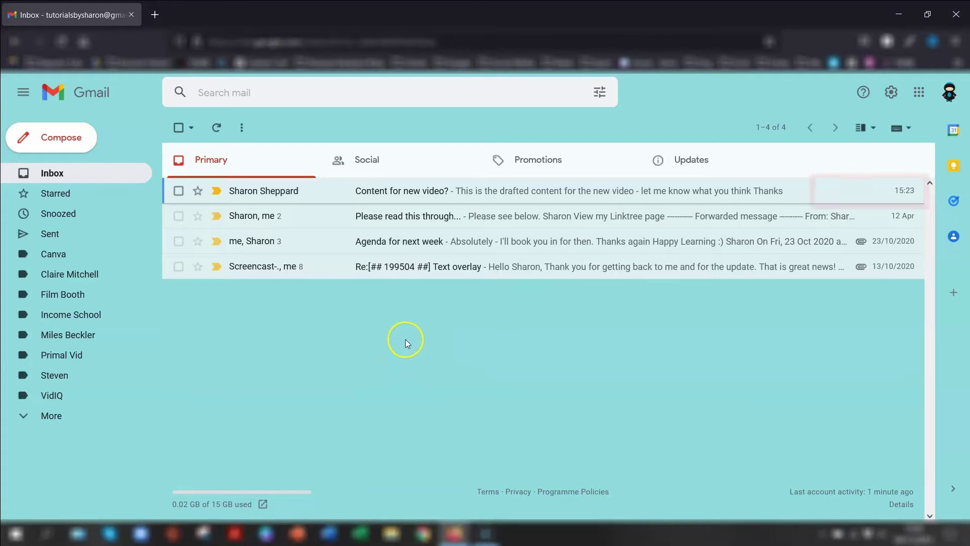
mouse_move(350, 189)
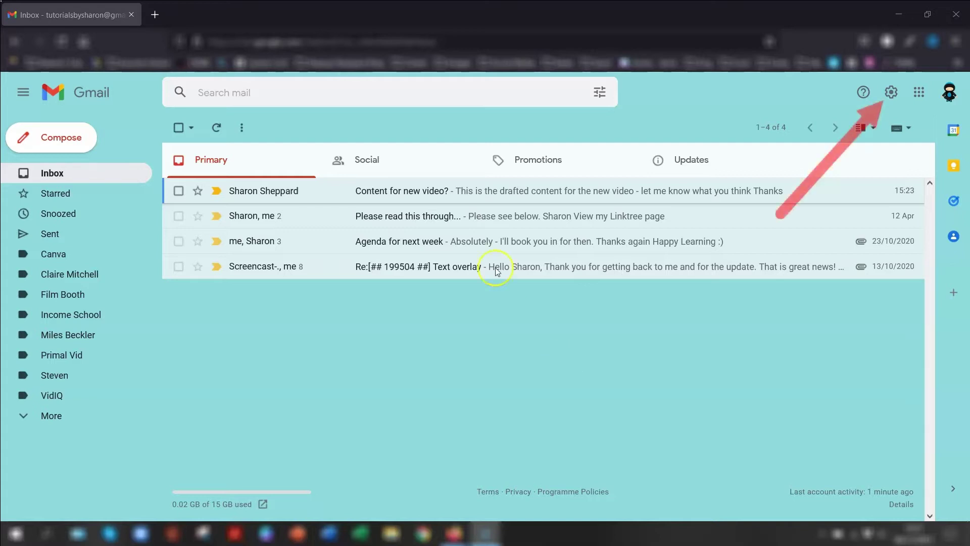
- Open the full settings and find the Smart Compose option among the General settings
click(891, 93)
click(856, 166)
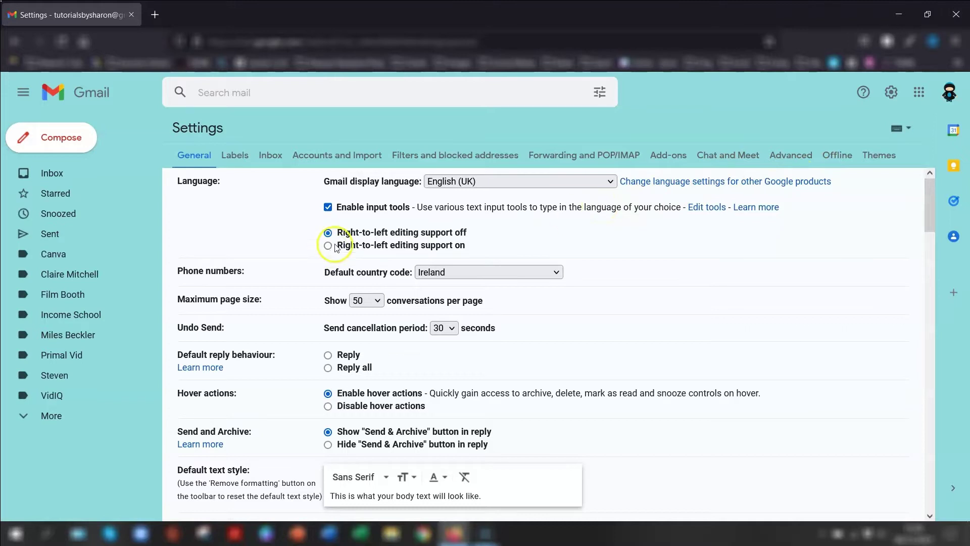
scroll(263, 281, down, 5)
scroll(263, 282, down, 5)
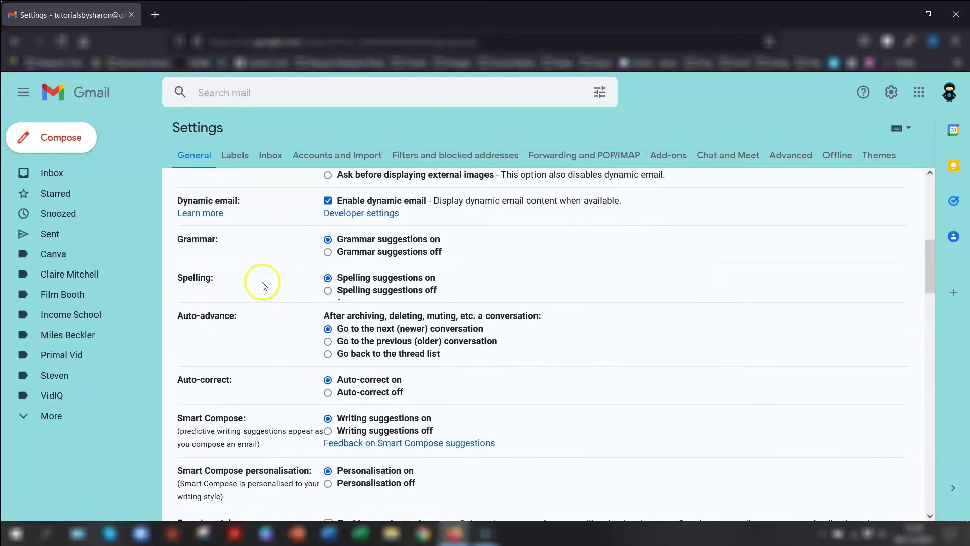
drag(182, 273, 257, 273)
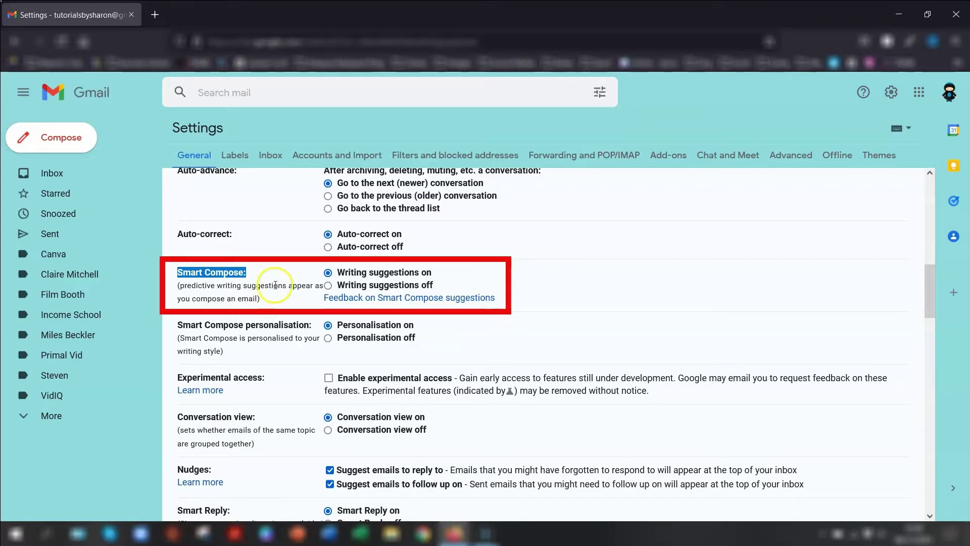
click(272, 281)
- Start a new email with the subject "draft newsletter"
click(61, 135)
click(652, 254)
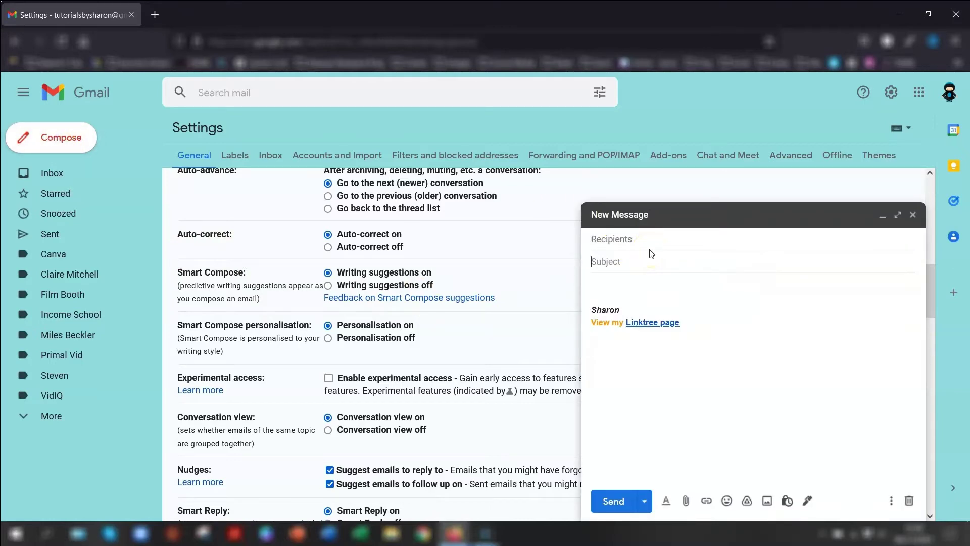
text(draft newsletter)
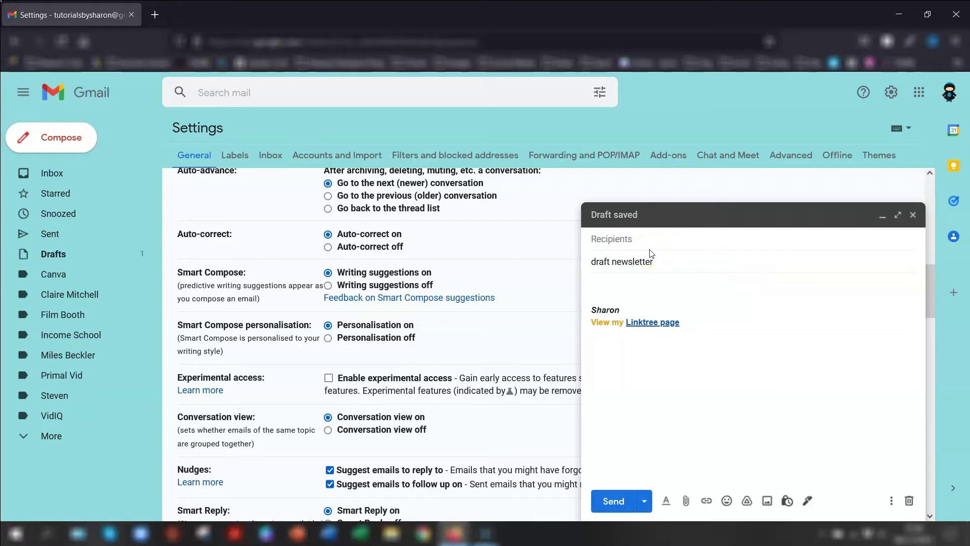
- Write "Please see below the link to the draft newsletter." in the body, accepting the Smart Compose suggestion, and discard the draft
text(Please see below the link to the dr)
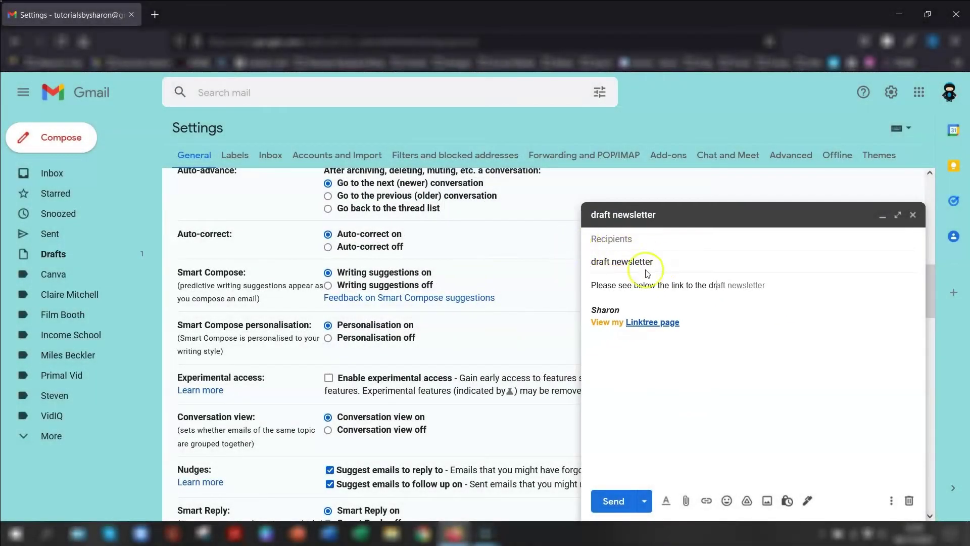
text(r)
key(Tab)
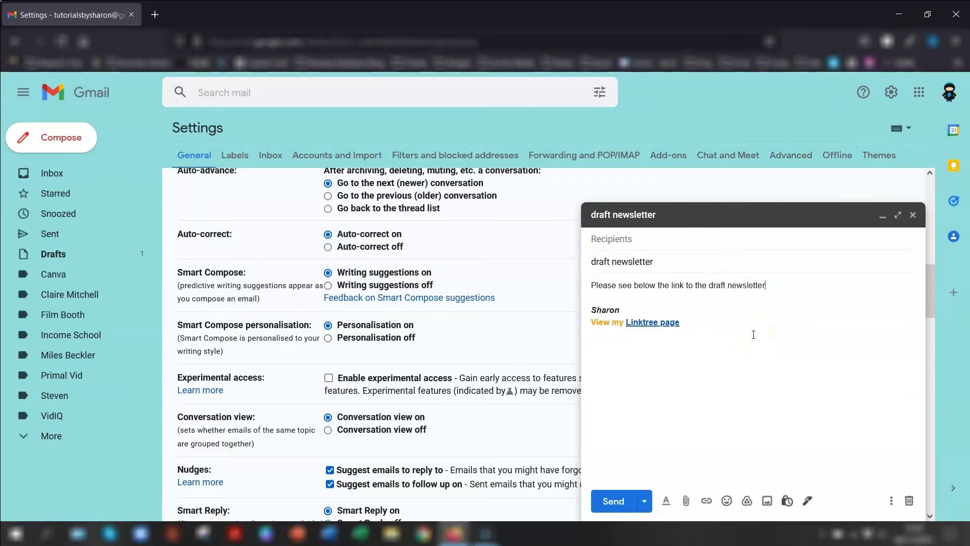
click(756, 335)
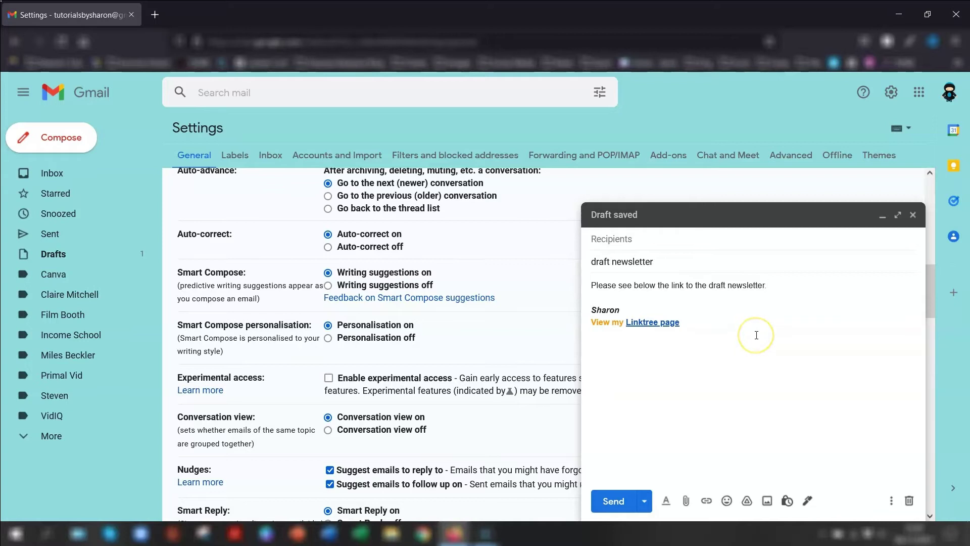
key(Return)
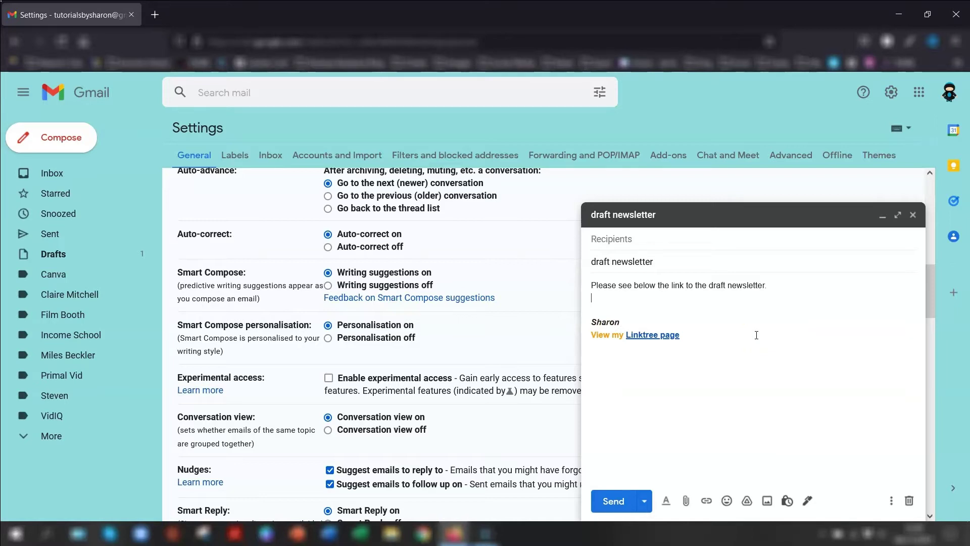
click(909, 503)
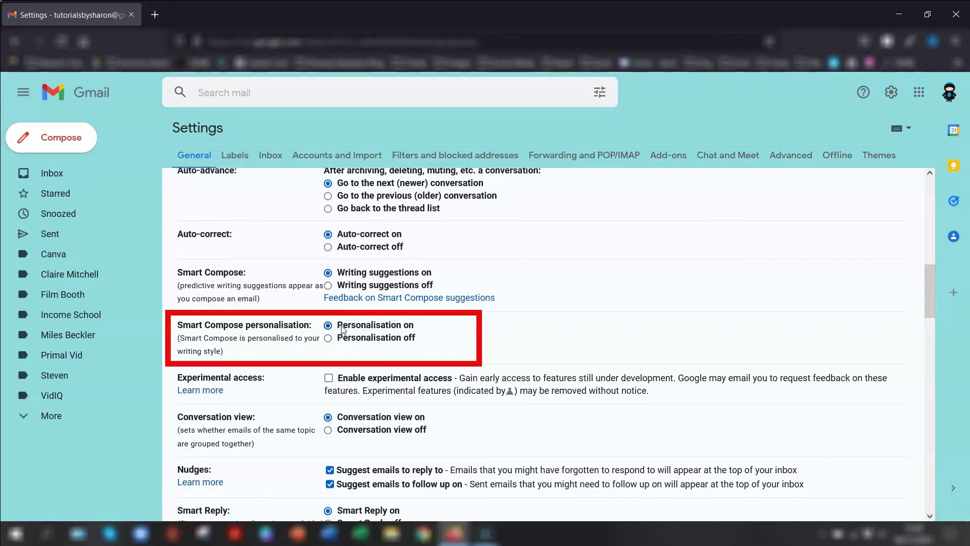
- Check the Smart Compose personalisation and Smart Reply options, continuing to the end of the General settings
click(354, 332)
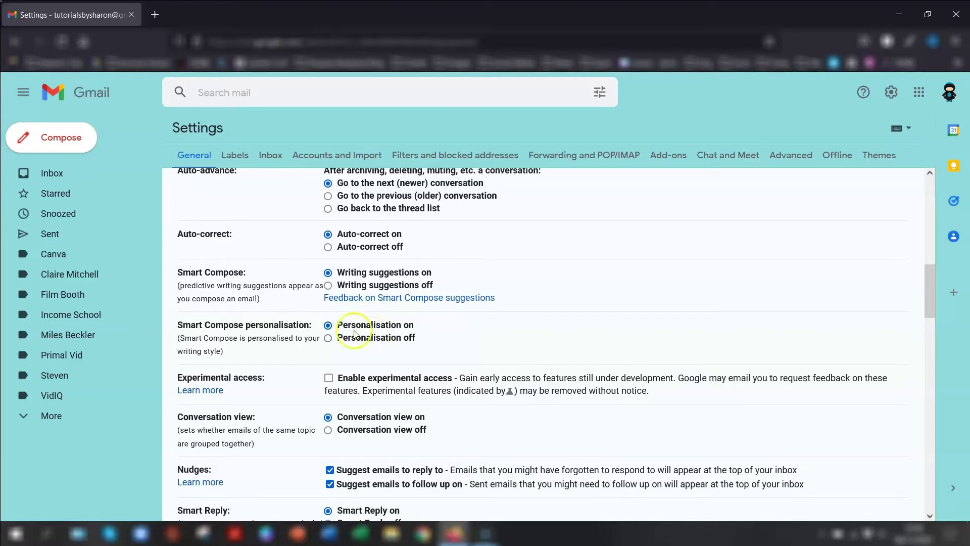
scroll(257, 278, down, 4)
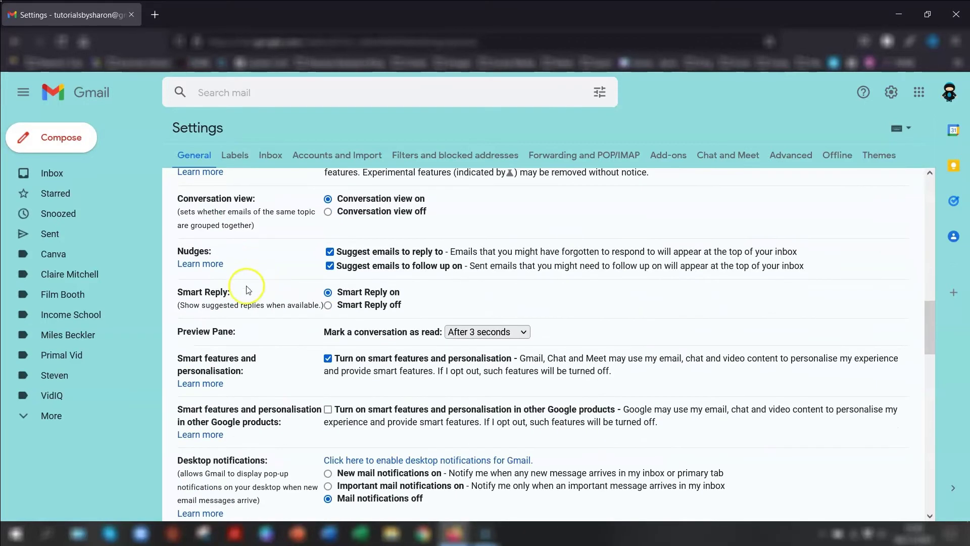
drag(180, 291, 228, 288)
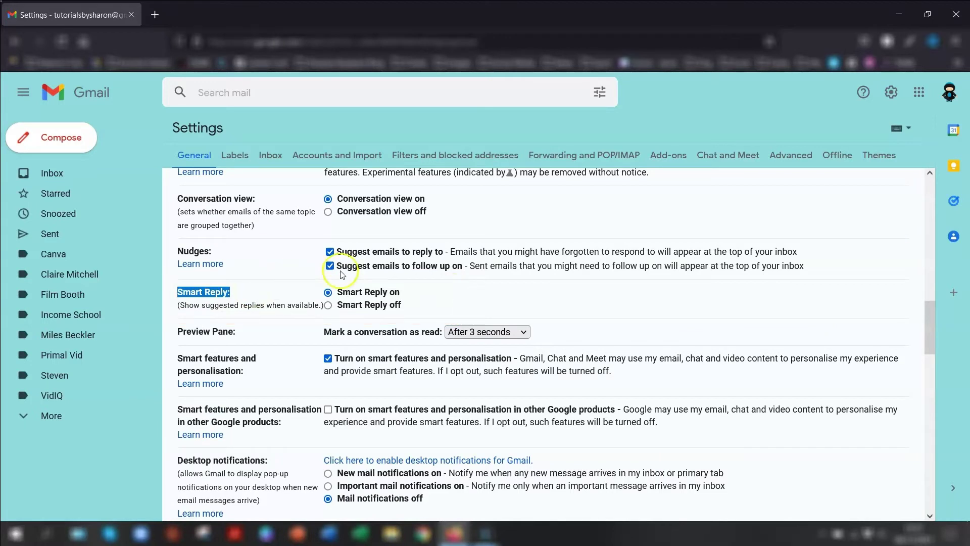
click(303, 275)
scroll(638, 316, down, 1)
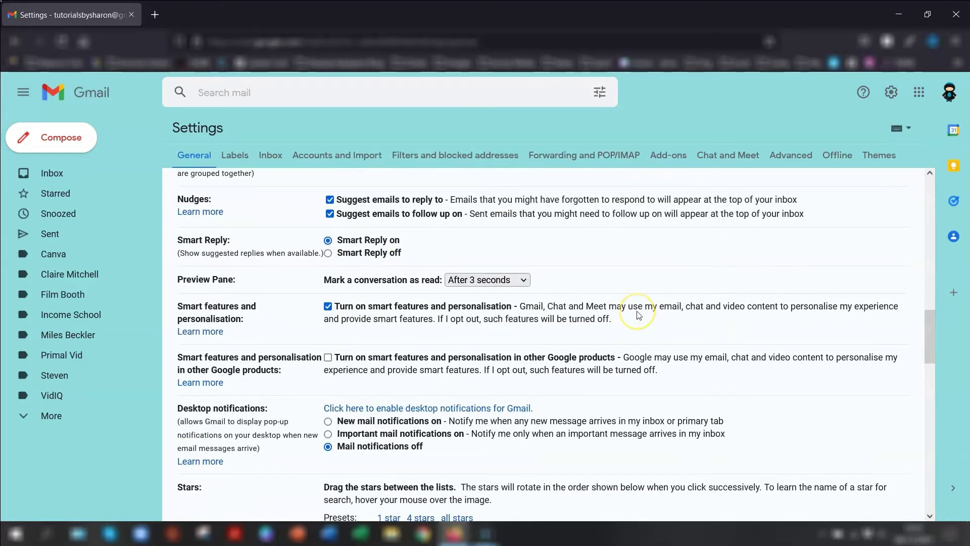
scroll(606, 298, down, 20)
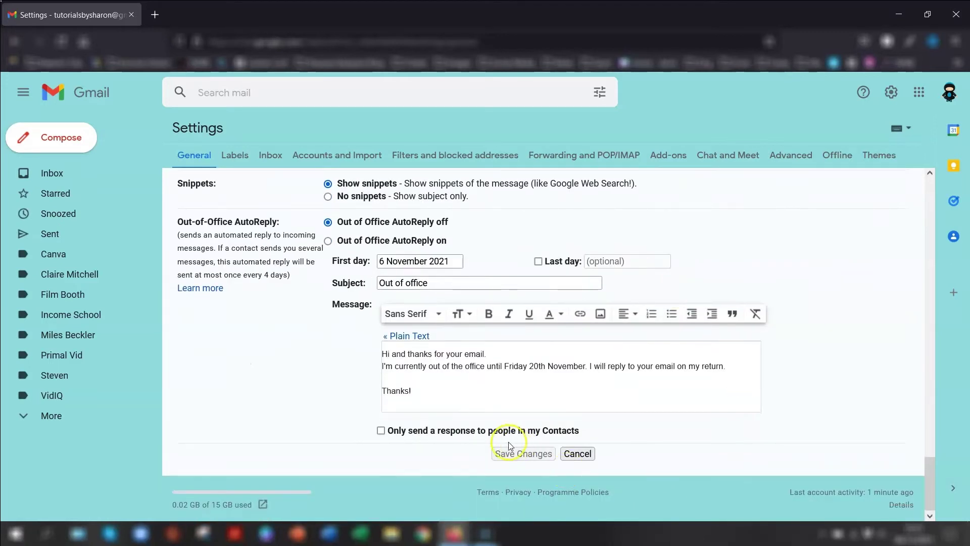
- Open the inbox email "Content for new video?" and start a reply with the suggested response "Looks great!", followed by a new line
click(17, 177)
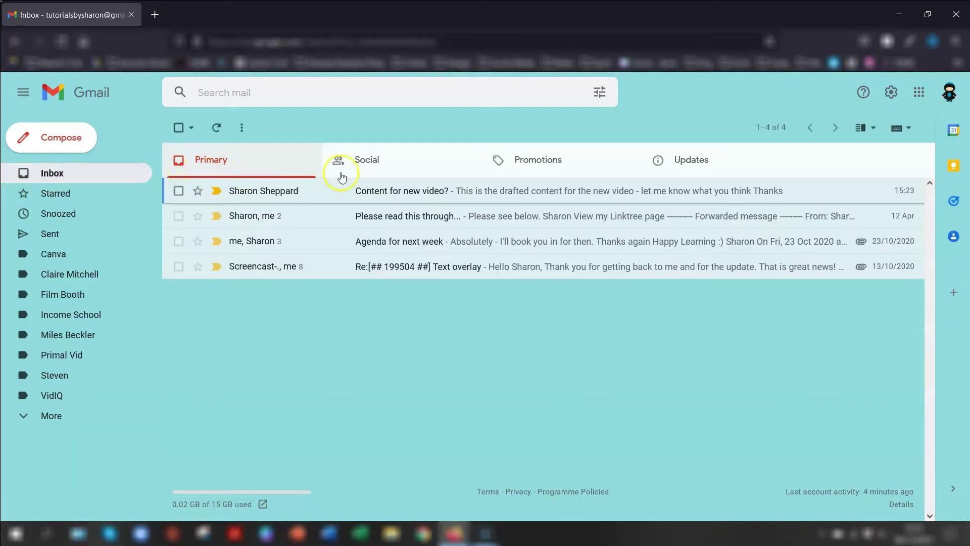
click(279, 191)
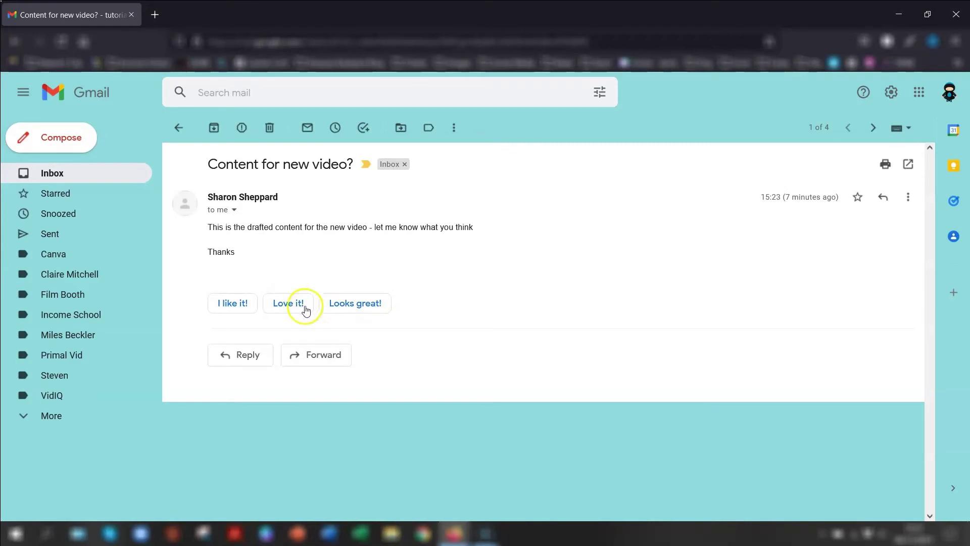
click(350, 304)
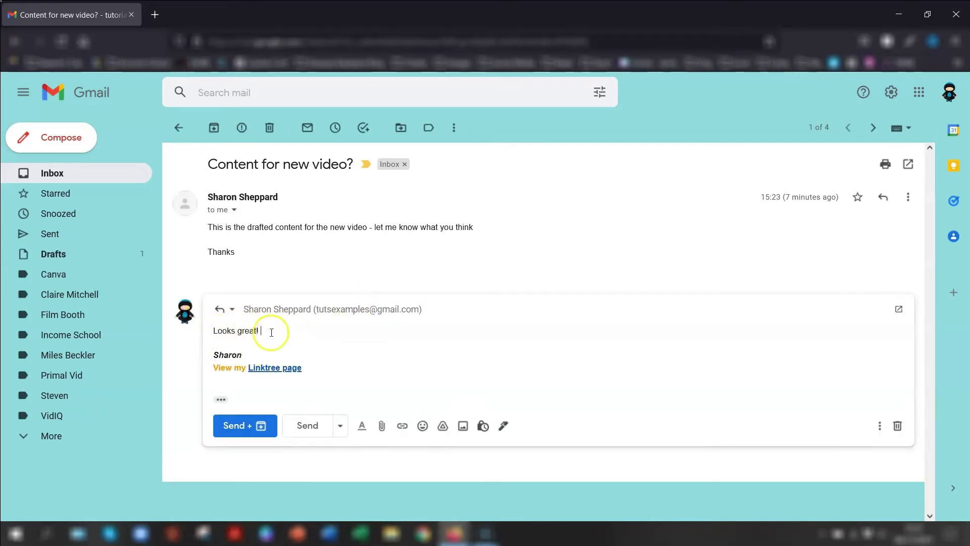
key(Return)
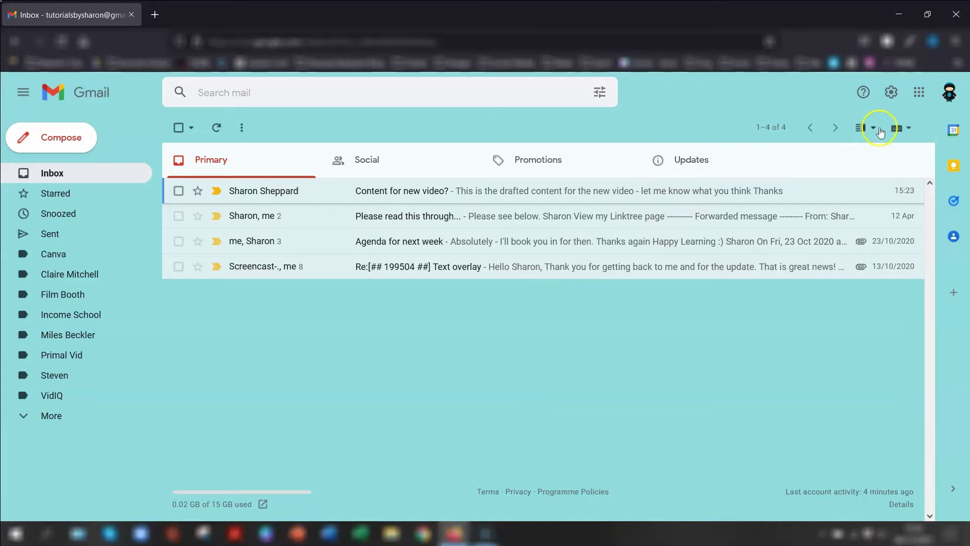
- Open the full settings and look through the General options, past Auto-advance and Smart Compose
click(892, 92)
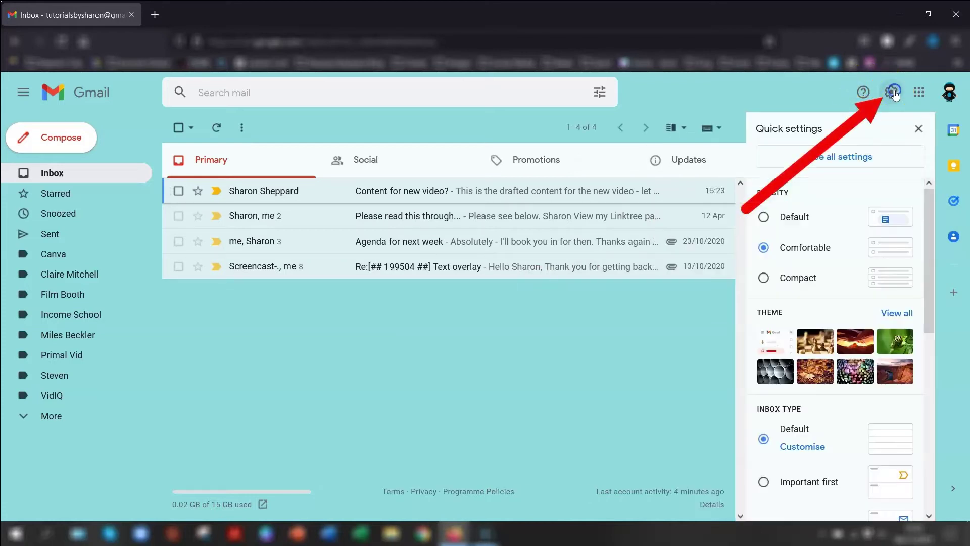
click(842, 156)
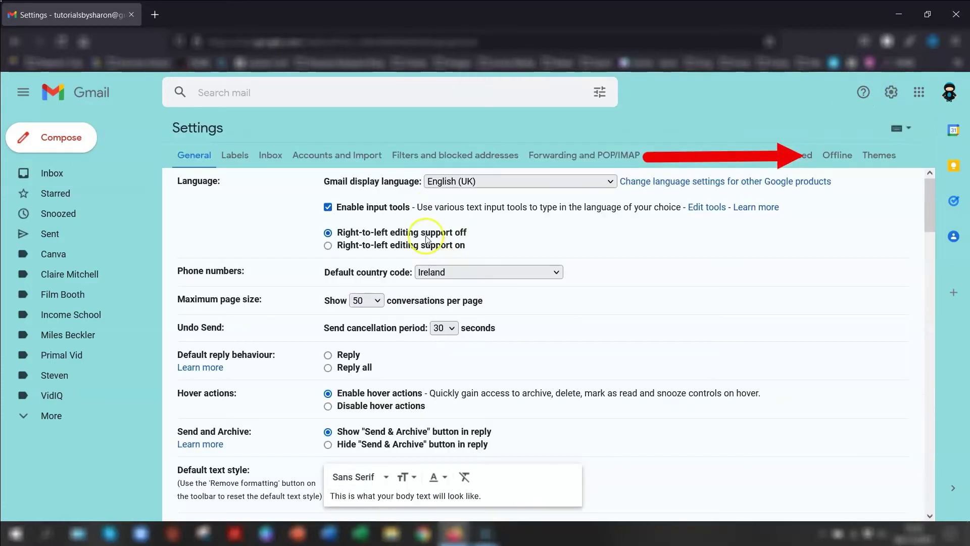
scroll(304, 296, down, 9)
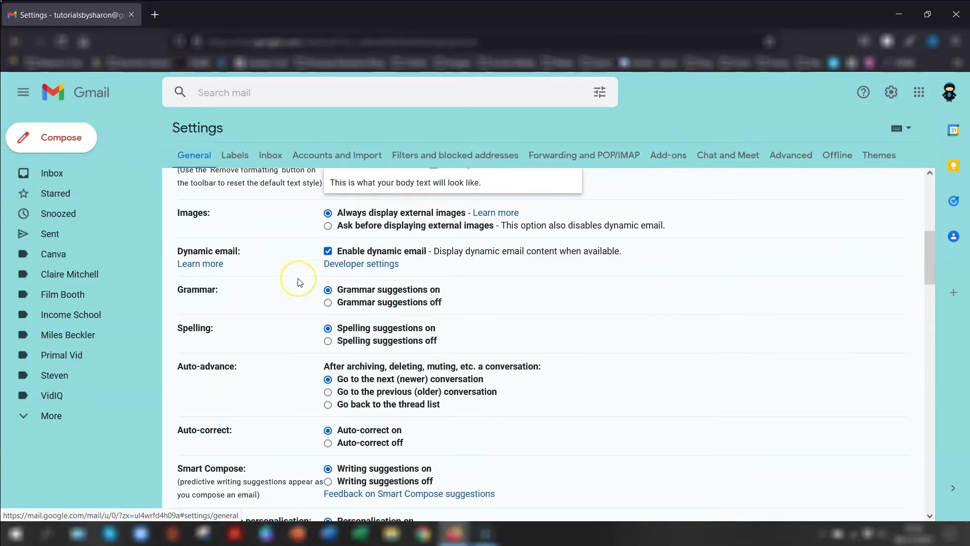
scroll(299, 282, down, 5)
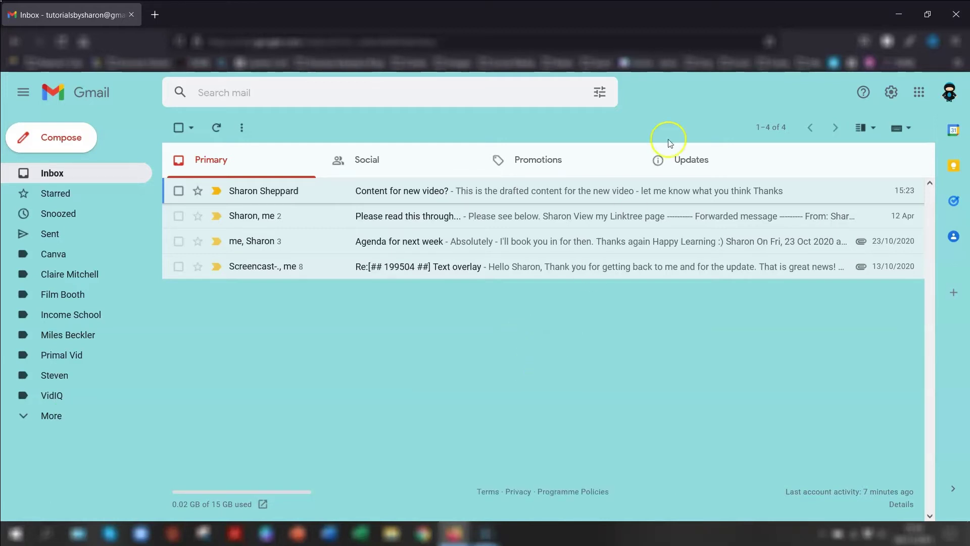
- Set the reading pane to Right of inbox and open the email "Content for new video?" in it
click(893, 94)
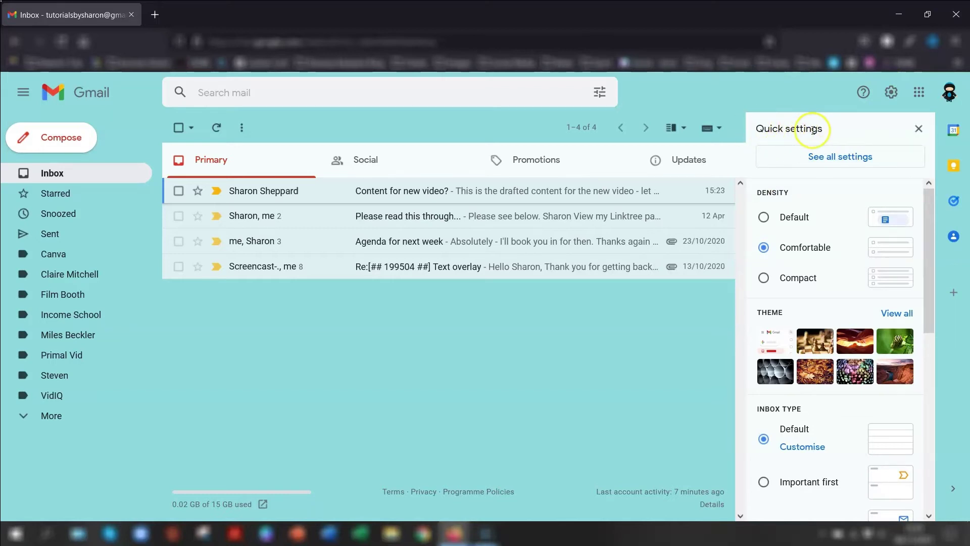
drag(929, 256, 930, 451)
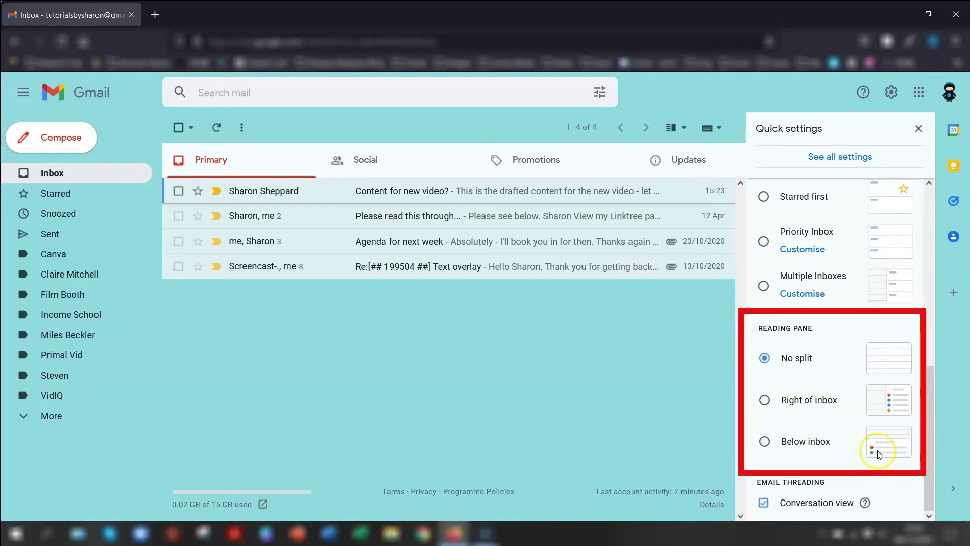
click(876, 401)
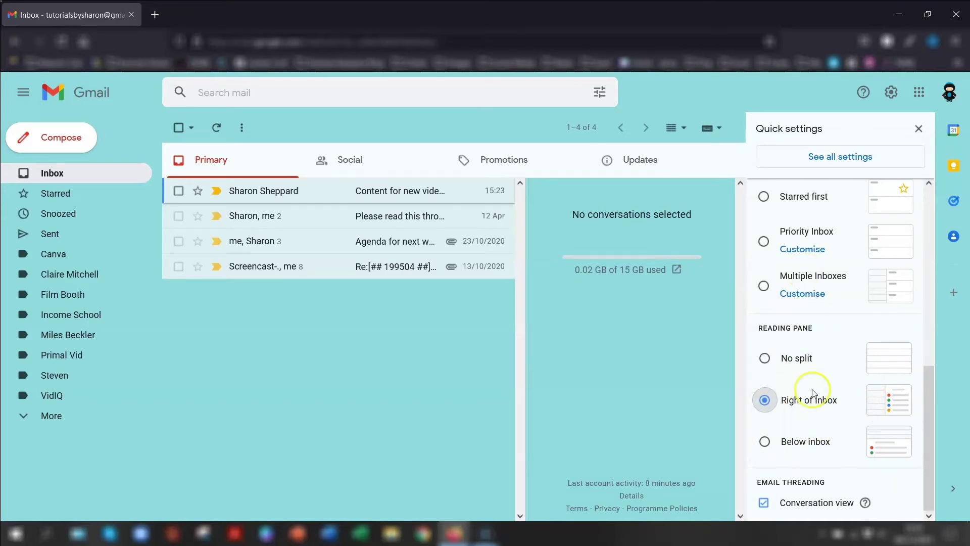
click(920, 129)
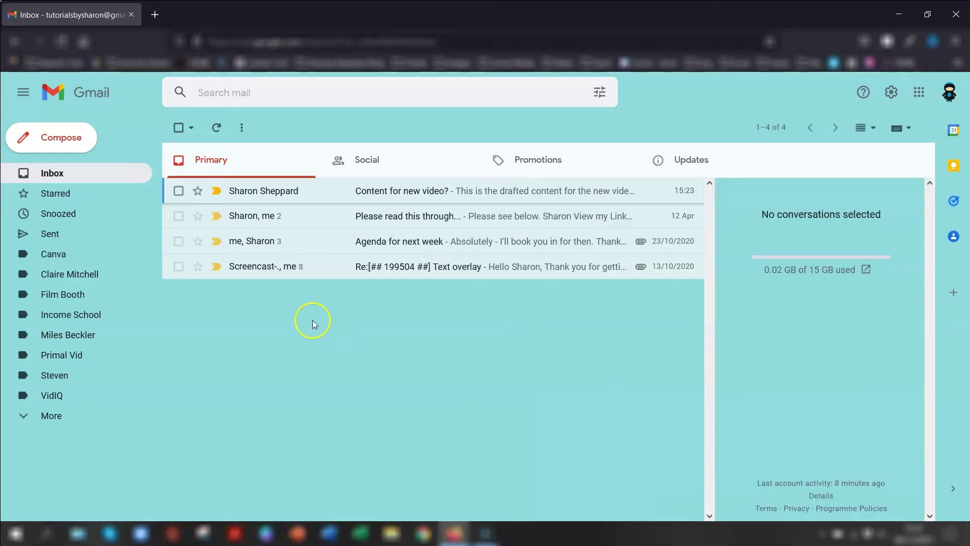
click(320, 191)
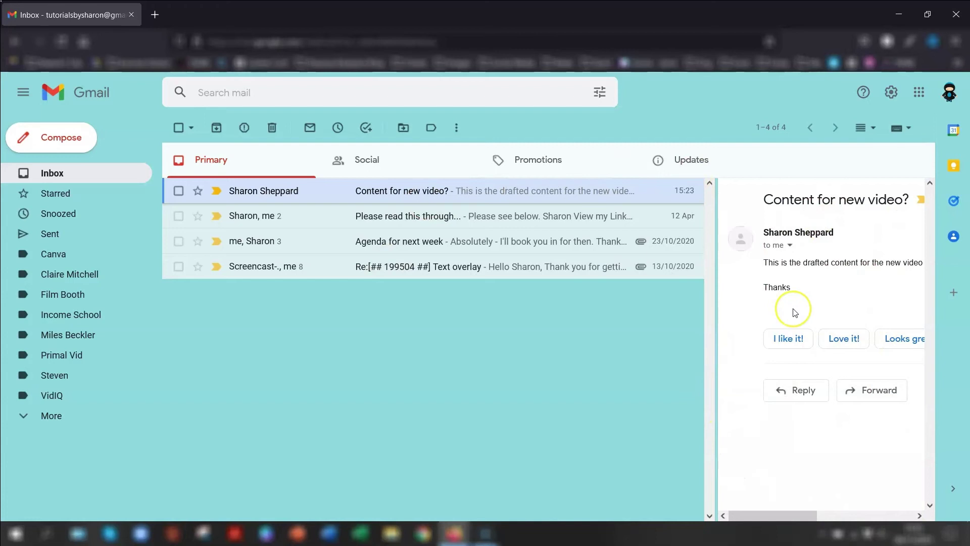
- Toggle the reading pane off and back on, and reopen the email "Content for new video?"
click(861, 129)
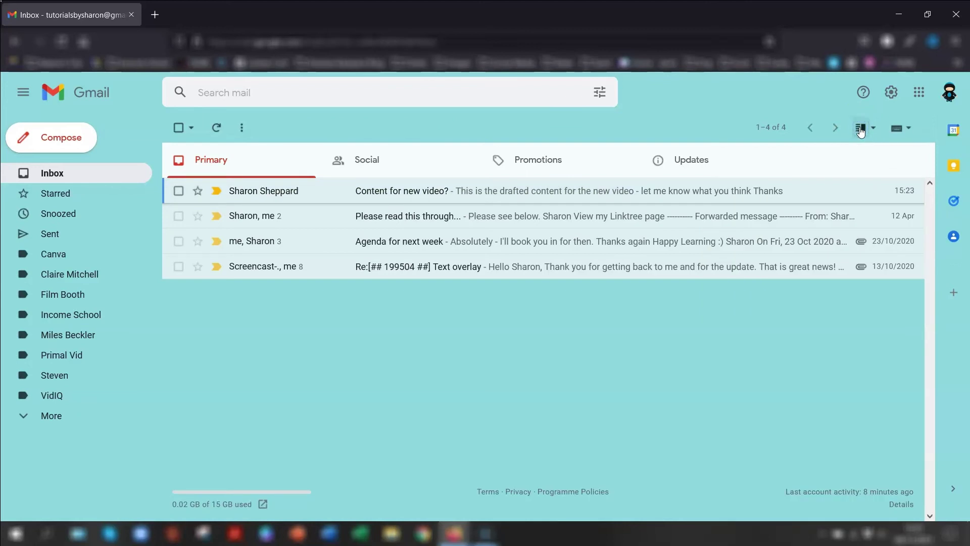
click(859, 128)
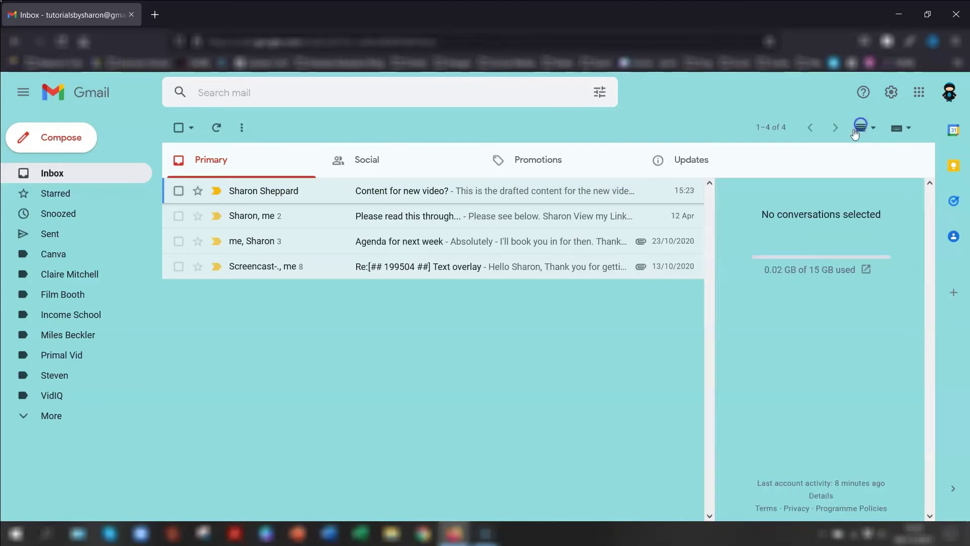
click(272, 191)
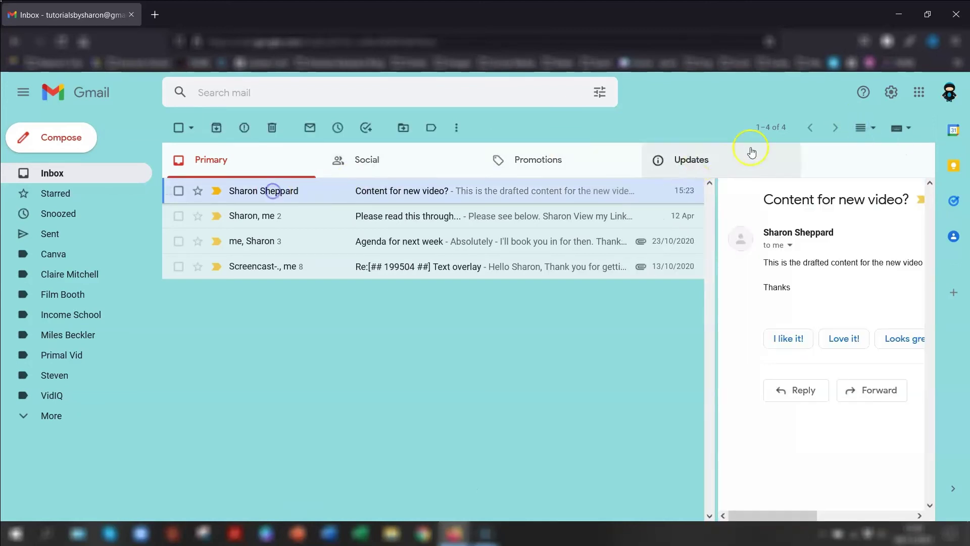
- Switch the reading pane to a horizontal split and enlarge the message area by raising the divider
click(873, 127)
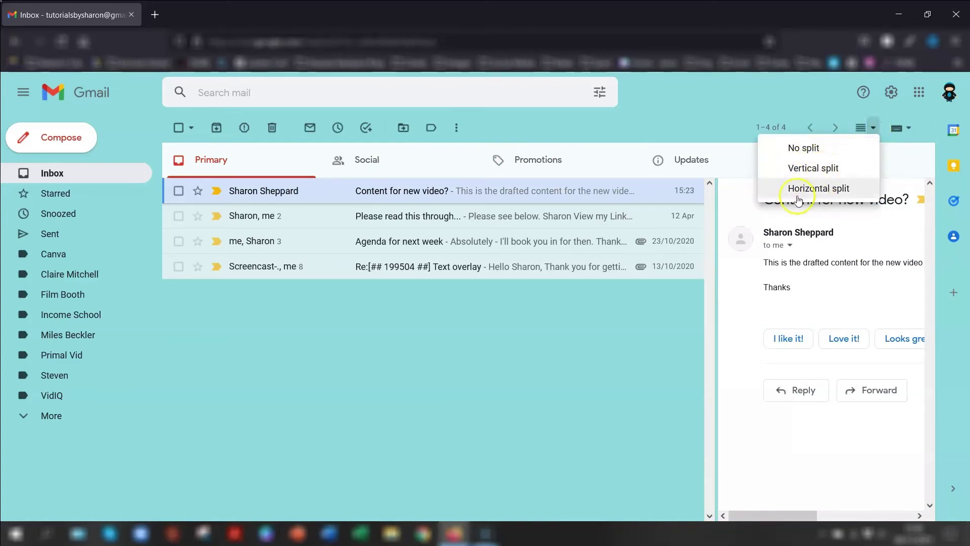
click(826, 191)
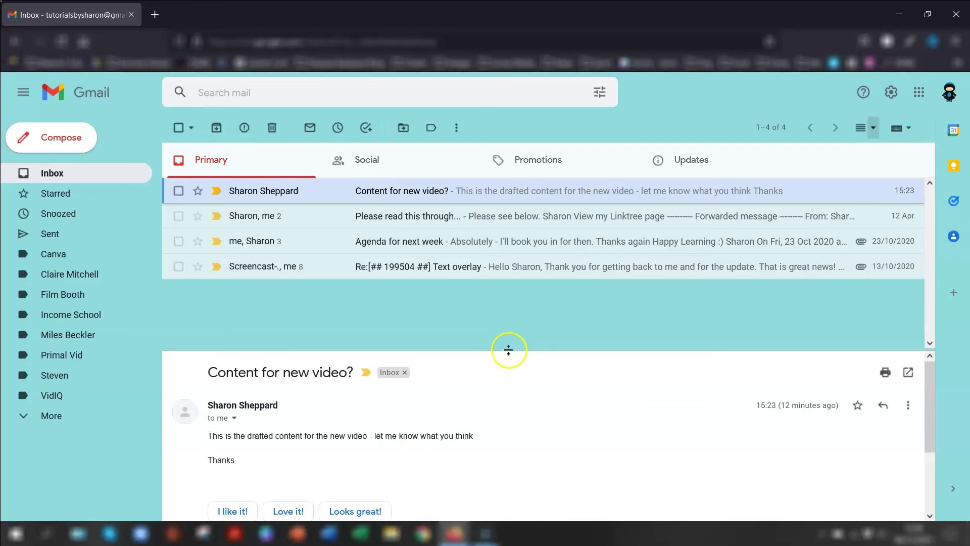
drag(503, 350, 488, 296)
- Change the reading pane to a vertical split and widen the message area so the email text fits
click(874, 128)
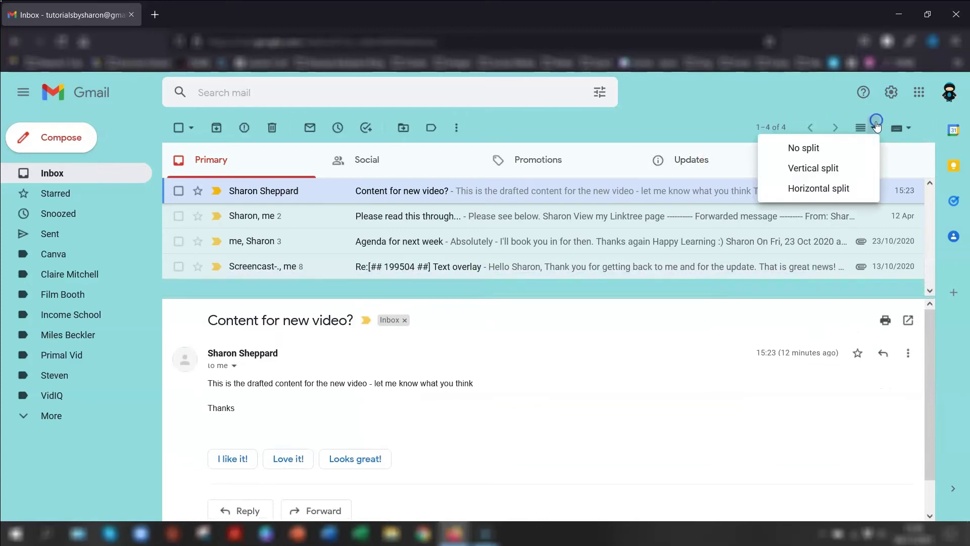
click(813, 168)
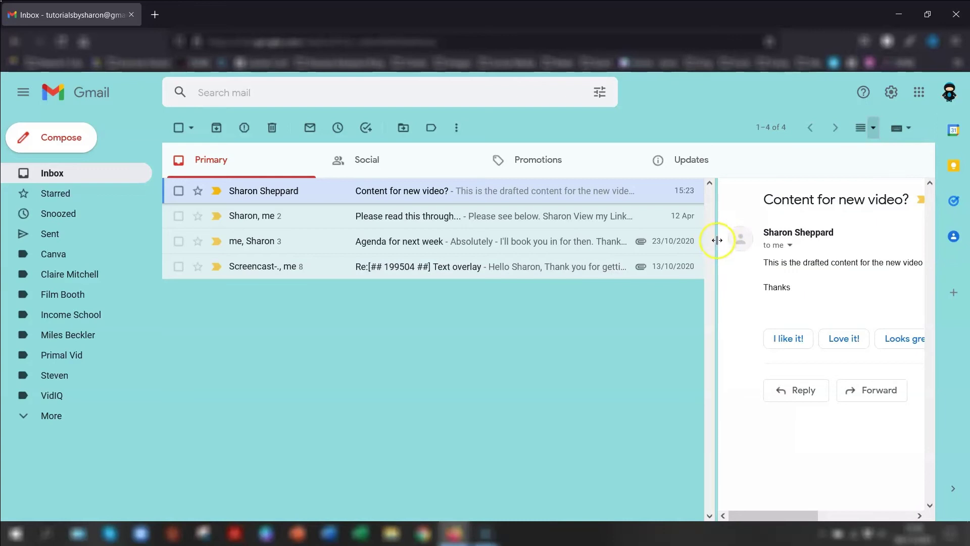
drag(717, 240, 591, 258)
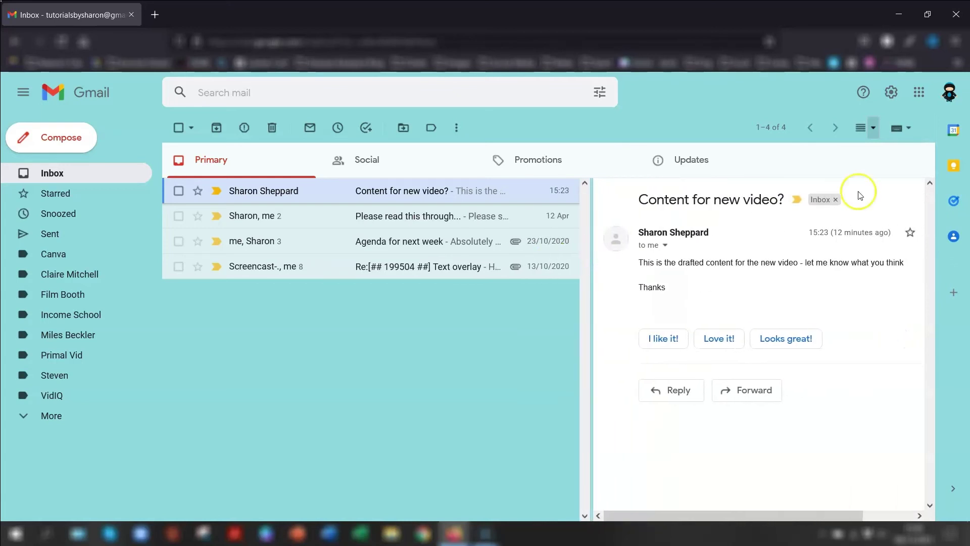
- Set the reading pane to No split
click(873, 128)
click(804, 147)
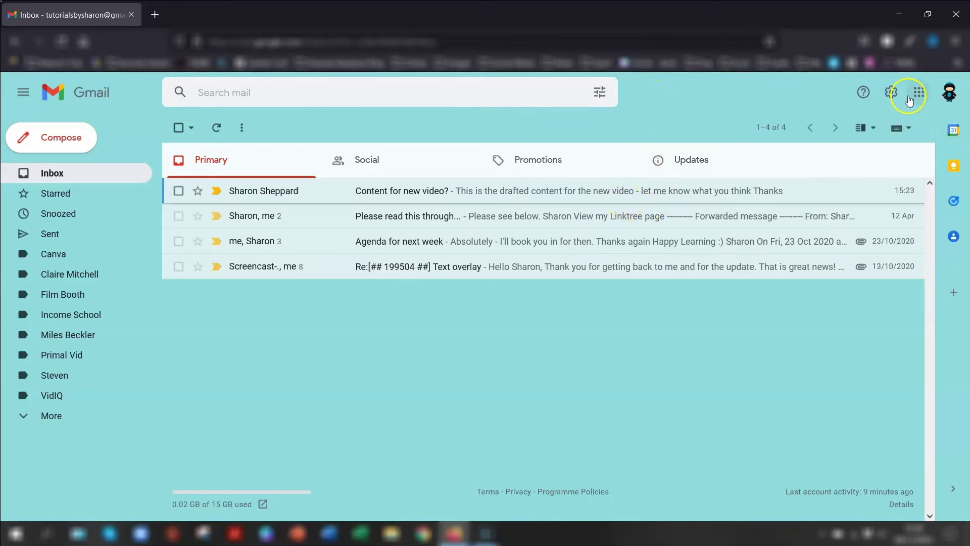
- Check the reading pane options in the Inbox settings and return to the inbox
click(892, 92)
click(835, 157)
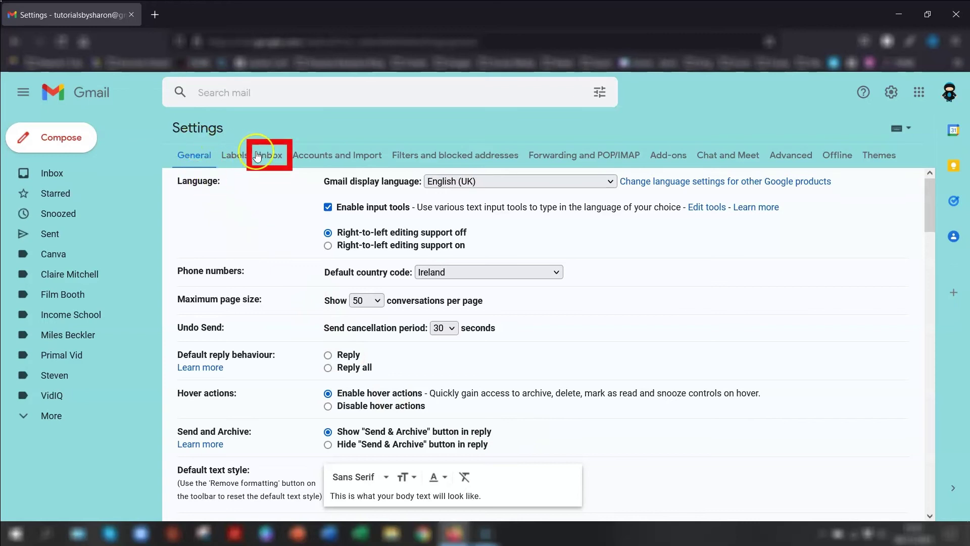
click(273, 154)
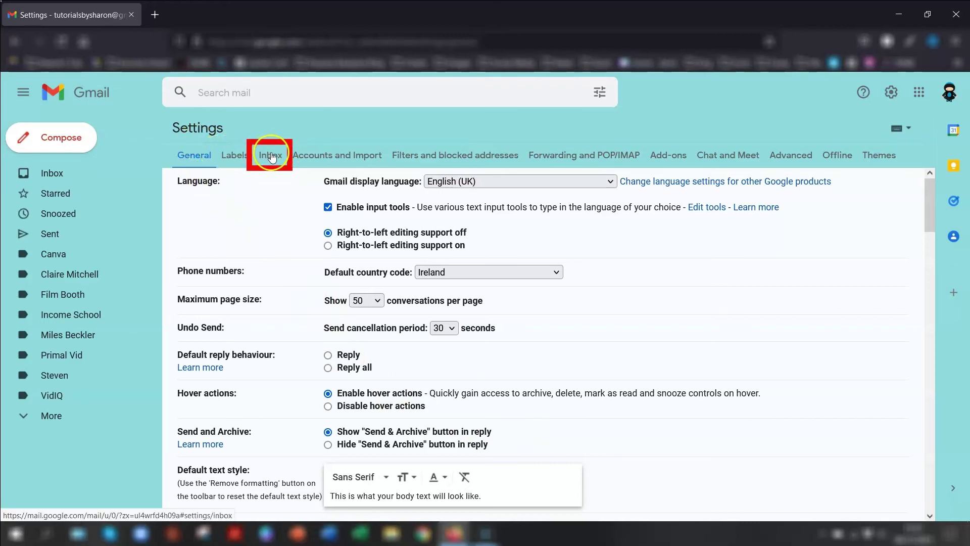
scroll(457, 217, down, 3)
scroll(458, 217, down, 1)
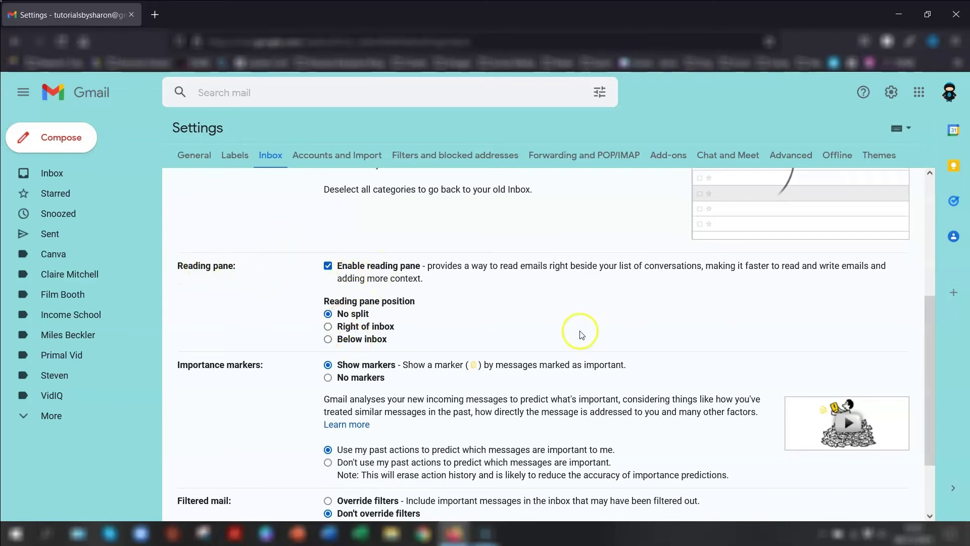
scroll(580, 331, down, 2)
scroll(531, 300, up, 6)
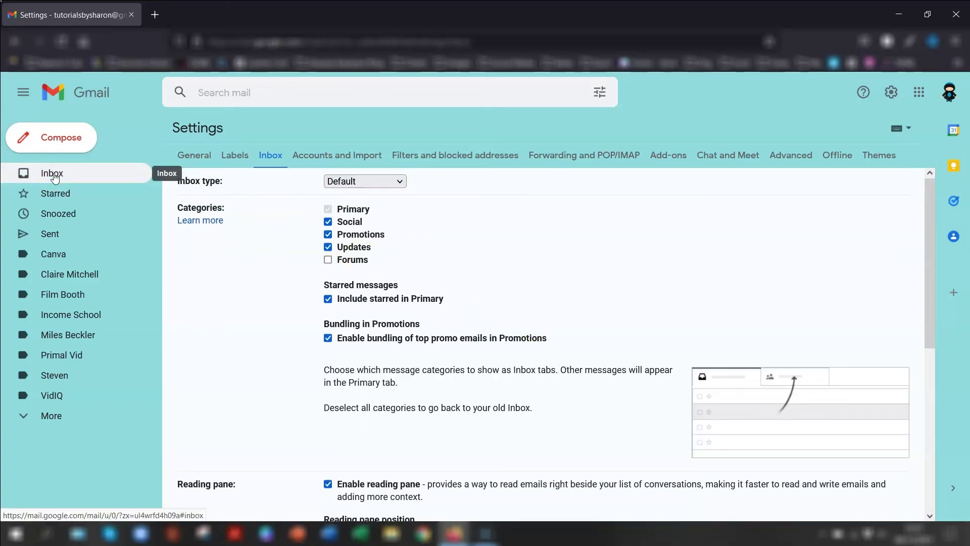
click(76, 179)
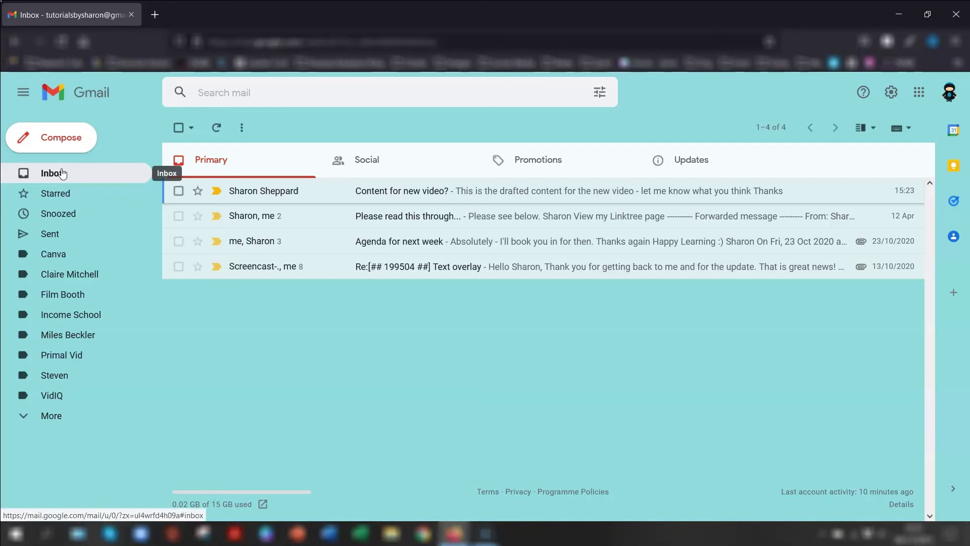
click(383, 243)
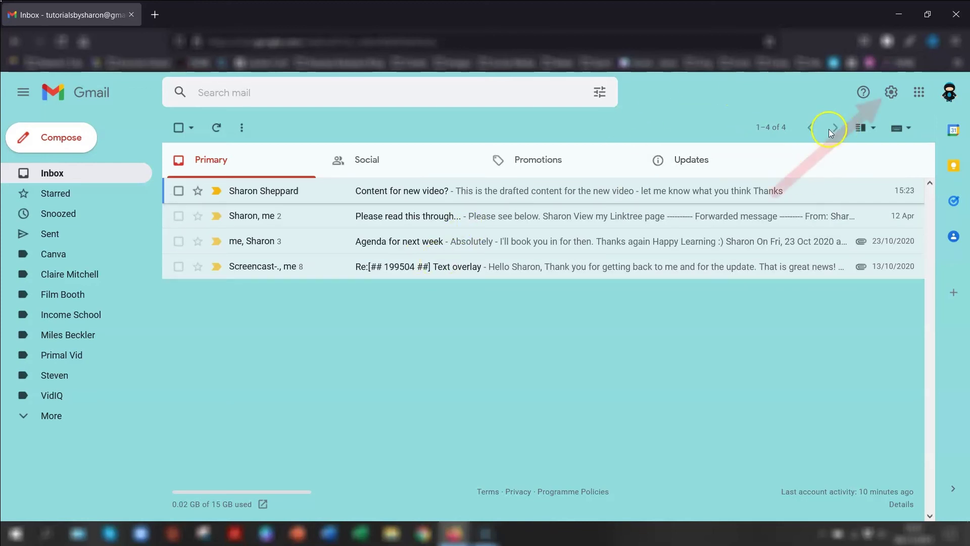
- Check the Undo Send cancellation period choices in the General settings and look through the rest of the page
click(892, 92)
click(839, 158)
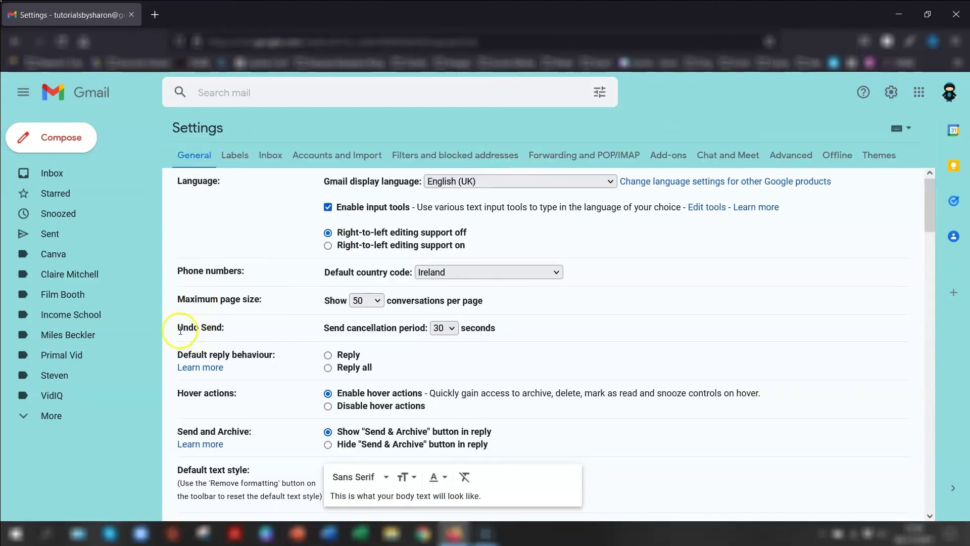
drag(180, 330, 243, 331)
click(454, 329)
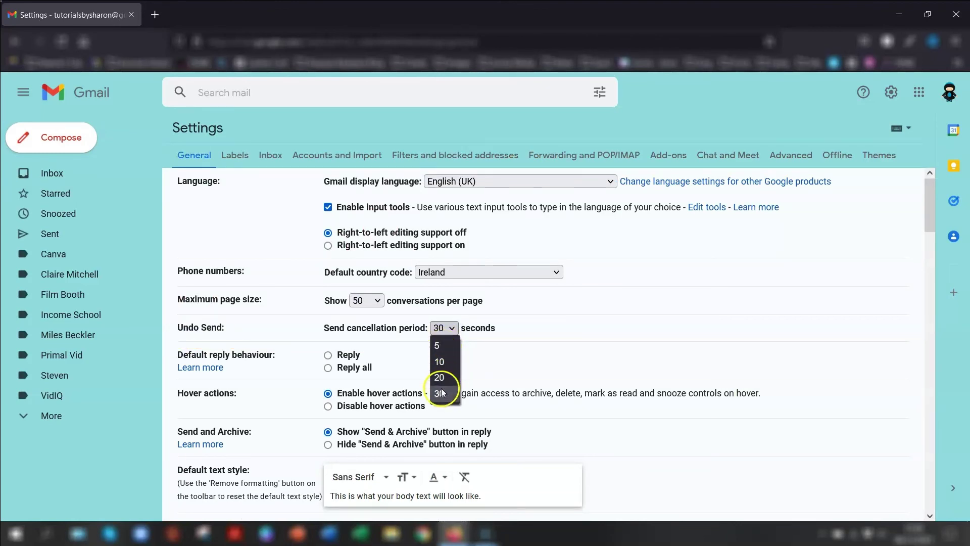
click(274, 323)
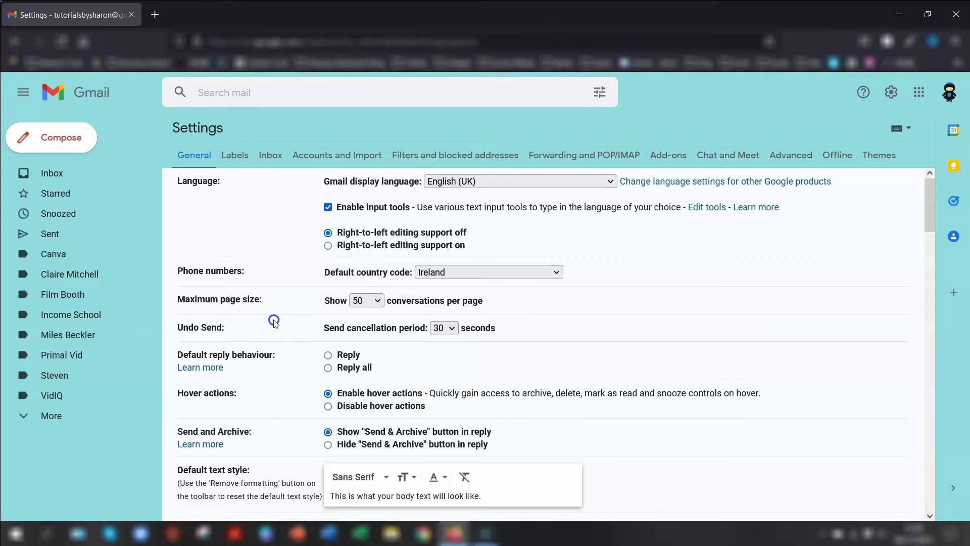
scroll(354, 389, down, 20)
scroll(283, 283, up, 5)
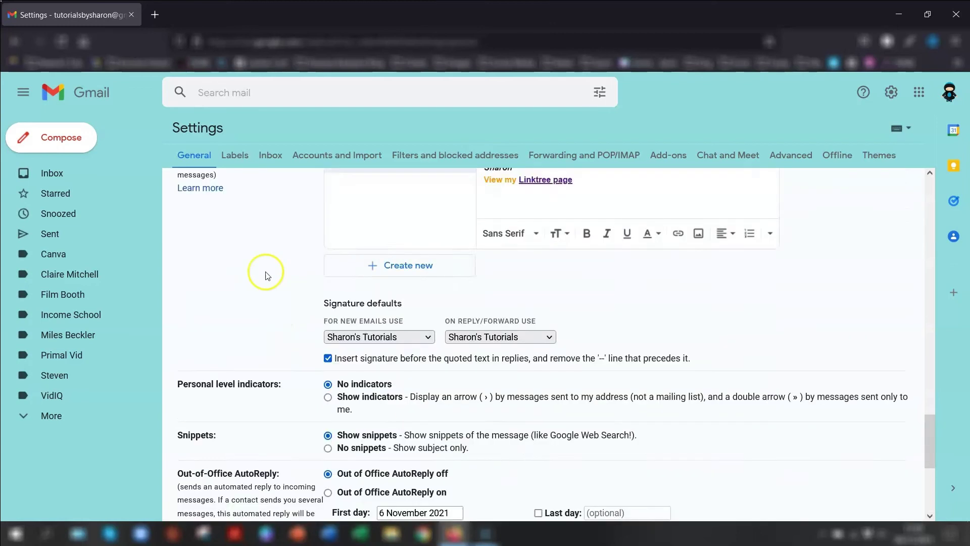
- Send the suggested reply "Looks great!" to the inbox email "Content for new video?" and undo the sending
click(48, 172)
click(455, 248)
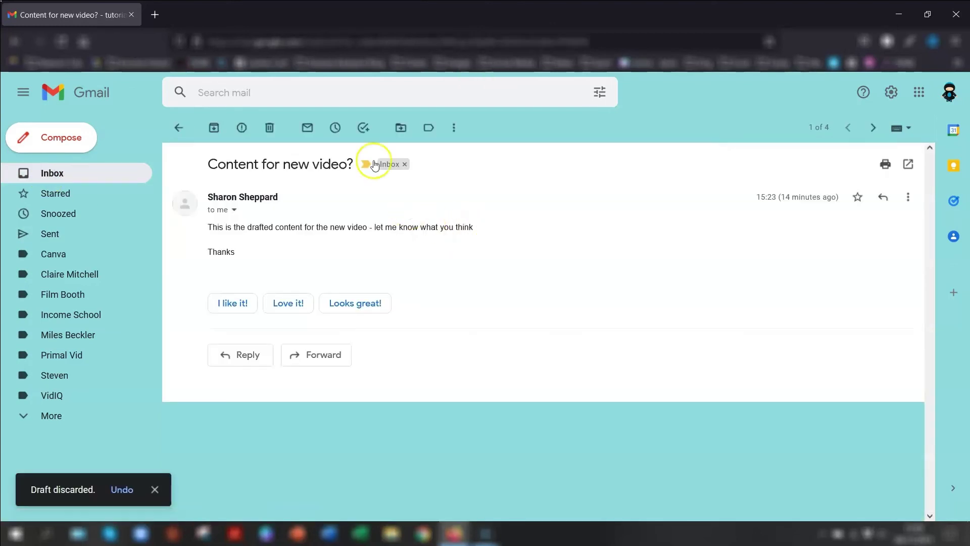
click(348, 303)
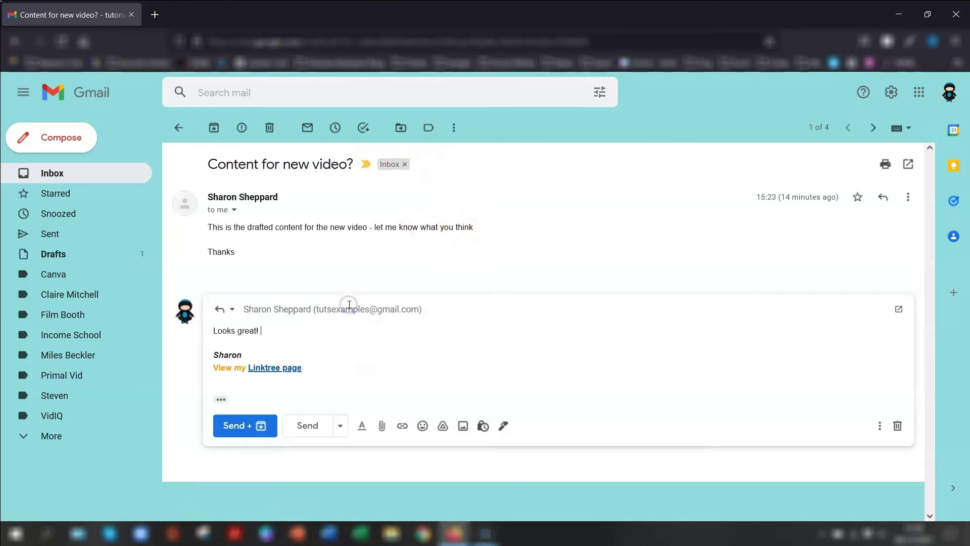
click(305, 426)
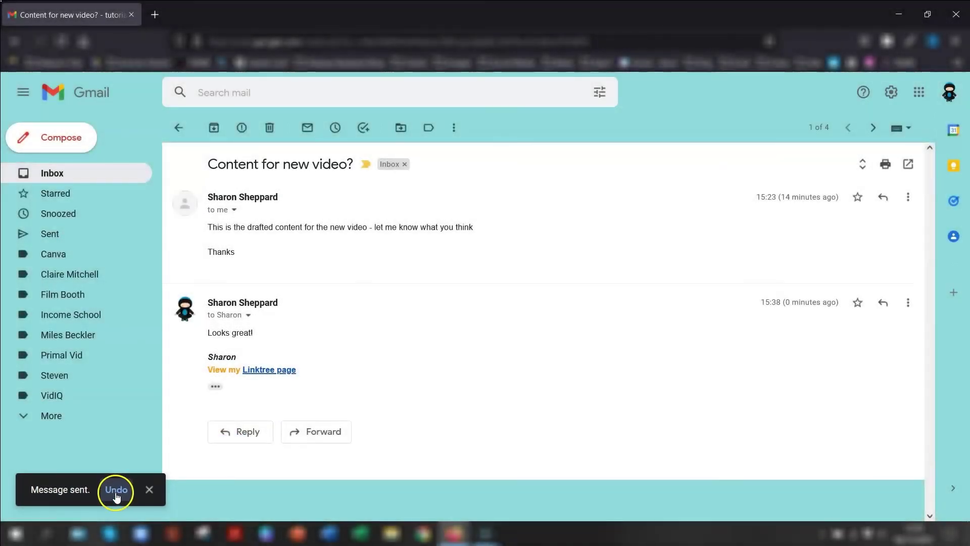
click(115, 494)
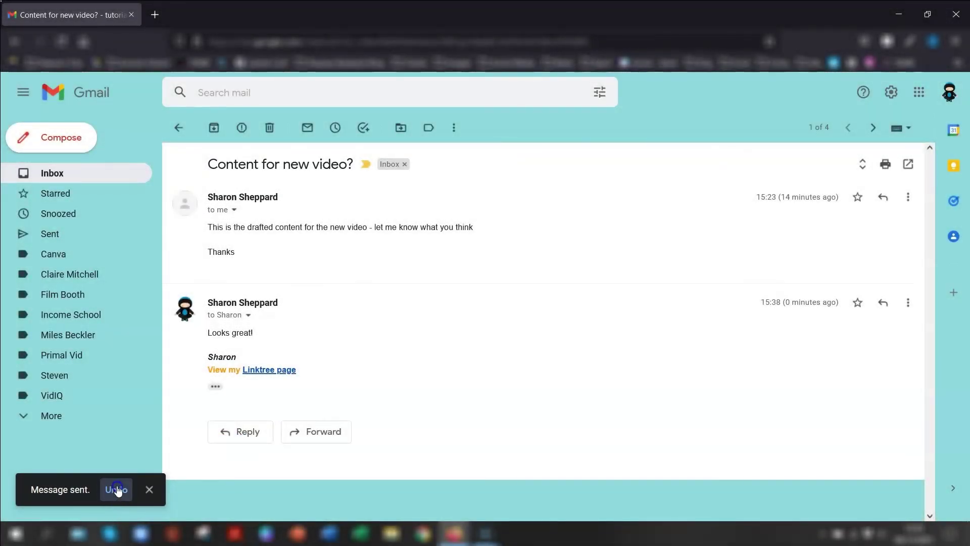